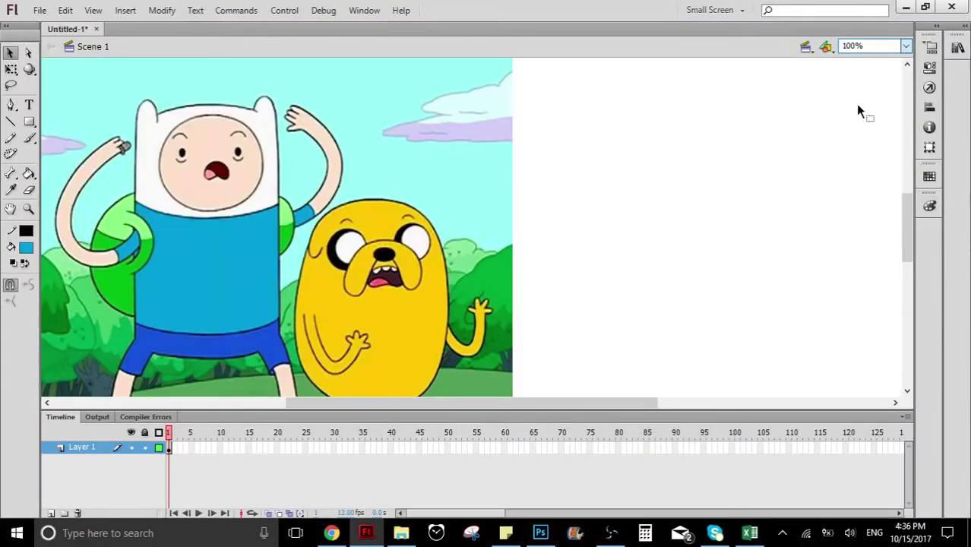
- Select the Finn and Jake reference bitmap and open the Fill Color swatches to choose black
scroll(778, 163, down, 1)
scroll(805, 197, up, 1)
click(285, 110)
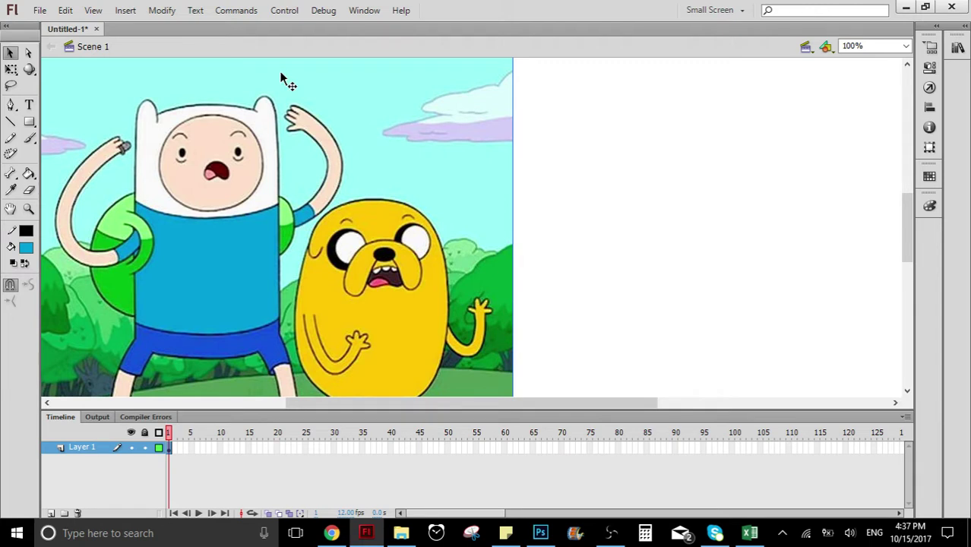
click(25, 247)
click(23, 275)
click(30, 138)
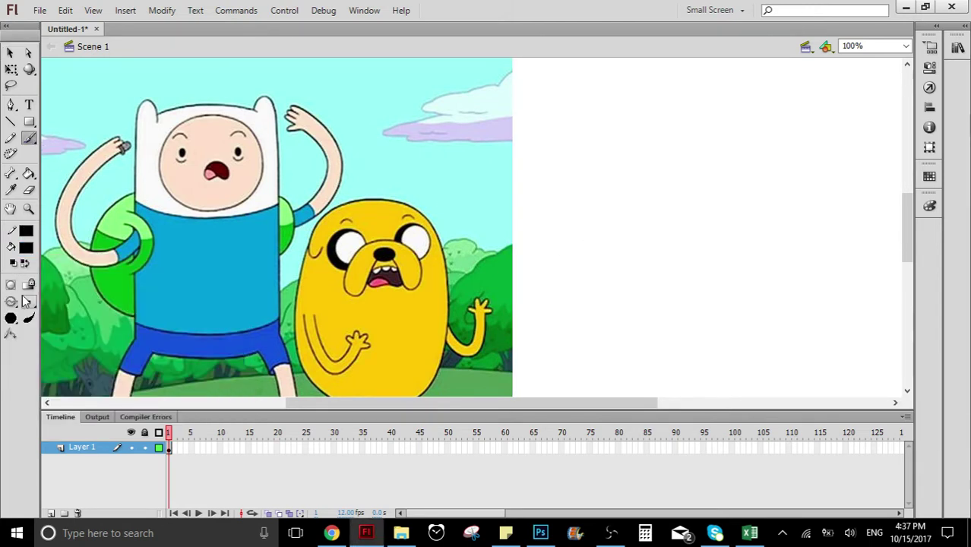
mouse_move(529, 245)
mouse_down()
mouse_move(674, 147)
mouse_move(674, 303)
mouse_up()
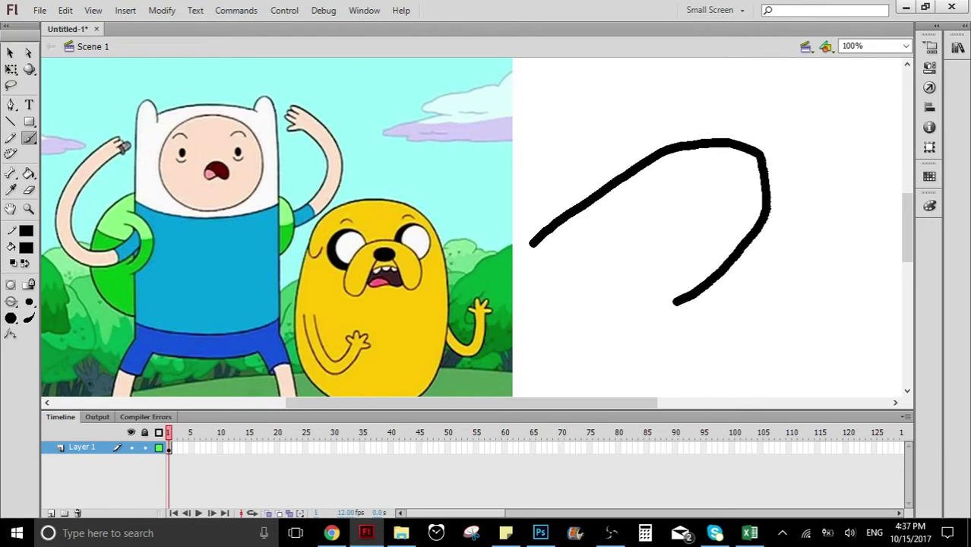
mouse_move(562, 301)
mouse_down()
mouse_move(649, 230)
mouse_move(593, 331)
mouse_move(611, 336)
mouse_up()
drag(728, 93, 758, 350)
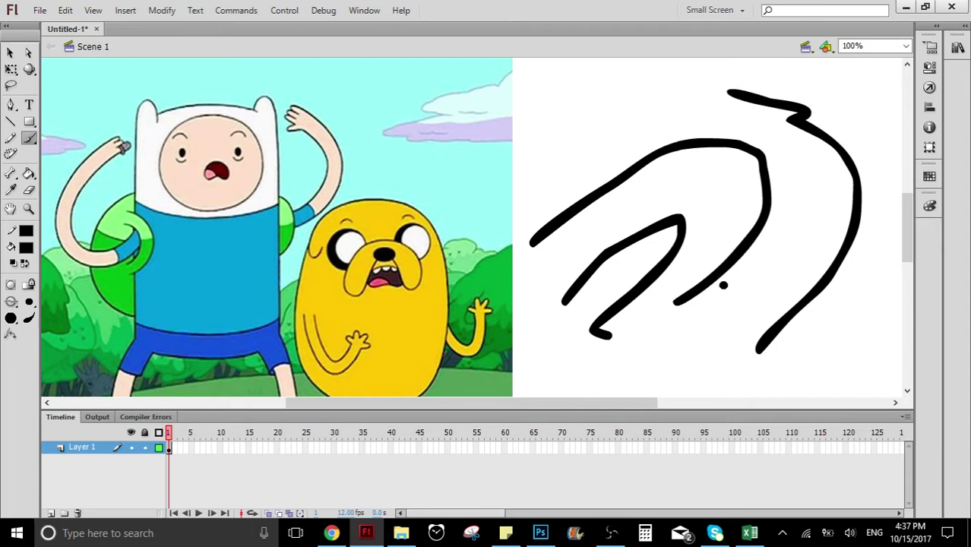
key(v)
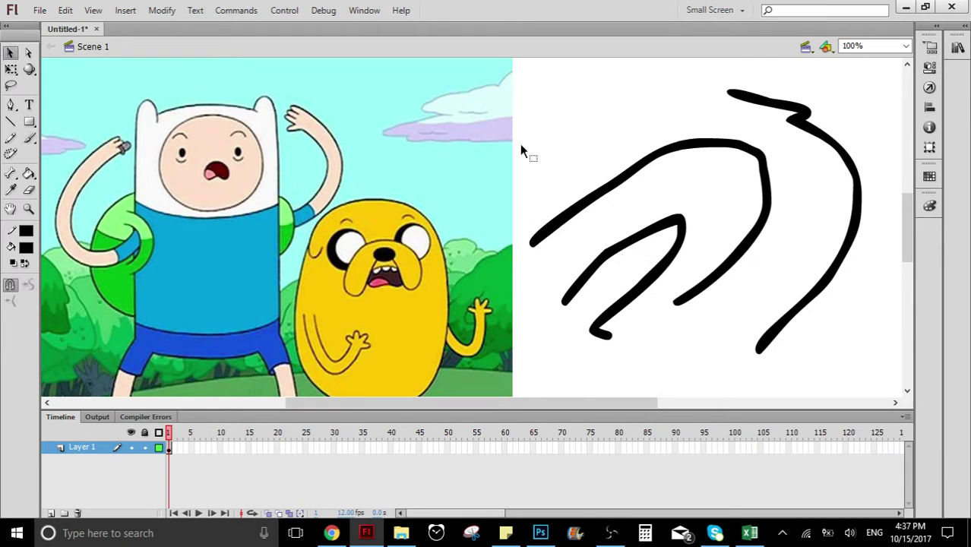
mouse_move(534, 58)
mouse_down()
mouse_move(784, 330)
mouse_move(866, 388)
mouse_up()
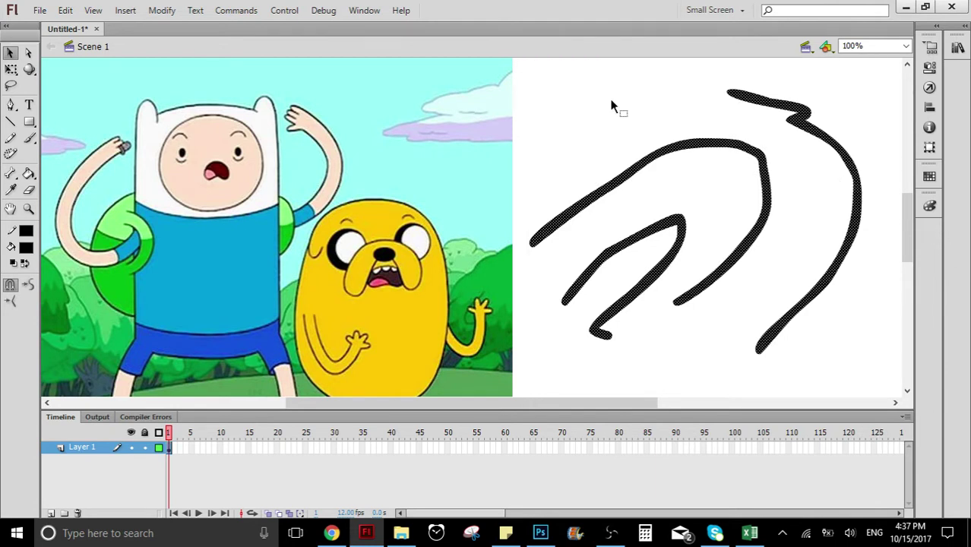
- Clear the old strokes, set the Brush to the second-smallest size, and paint three thin test strokes
key(Delete)
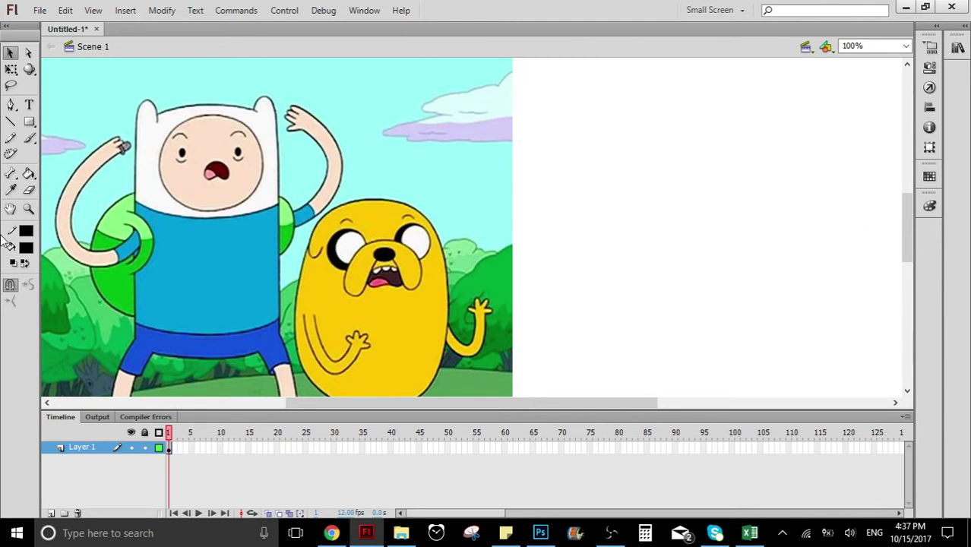
click(31, 138)
click(29, 301)
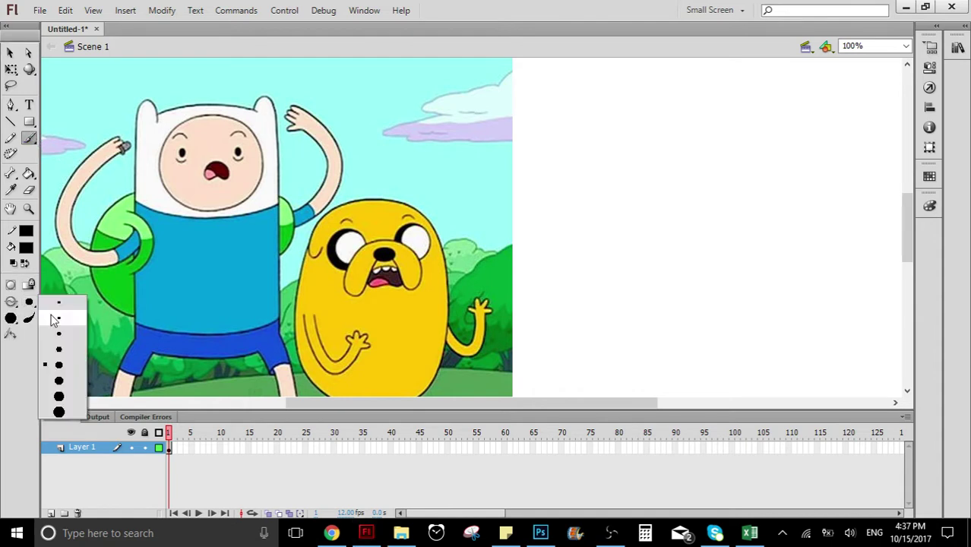
click(55, 319)
mouse_move(622, 136)
mouse_down()
mouse_move(622, 256)
mouse_move(672, 178)
mouse_move(679, 116)
mouse_up()
drag(738, 123, 806, 163)
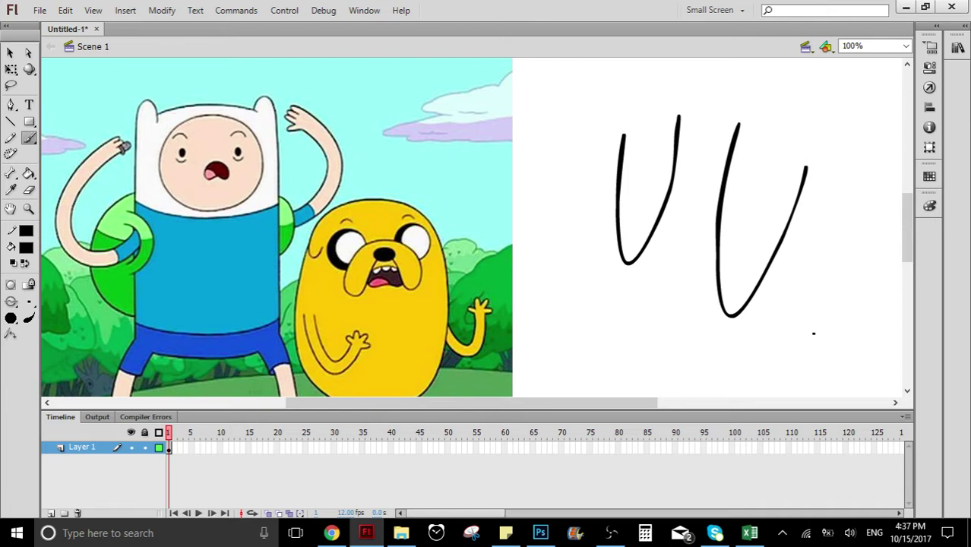
drag(813, 333, 801, 110)
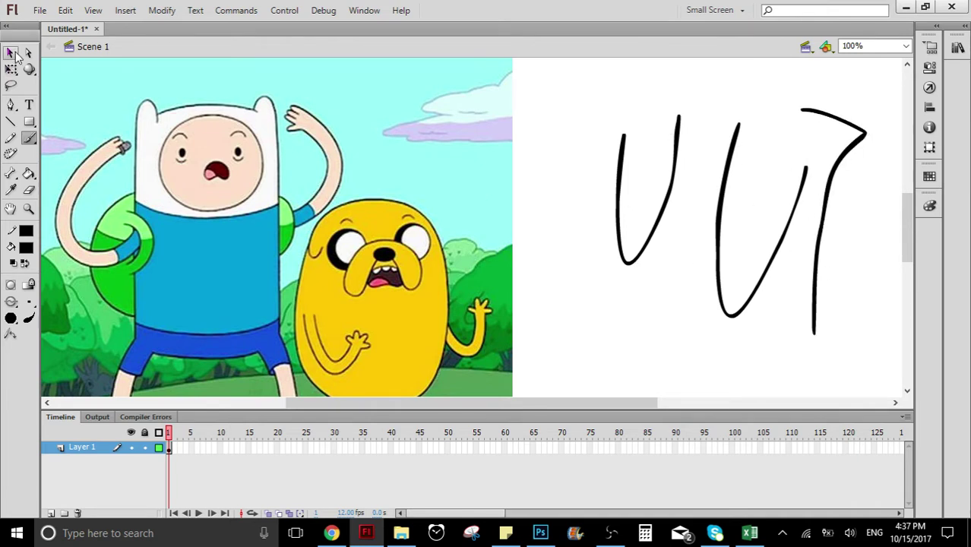
- Marquee-select the three thin brush strokes and delete them
click(9, 53)
mouse_move(568, 84)
mouse_down()
mouse_move(866, 339)
mouse_move(887, 380)
mouse_up()
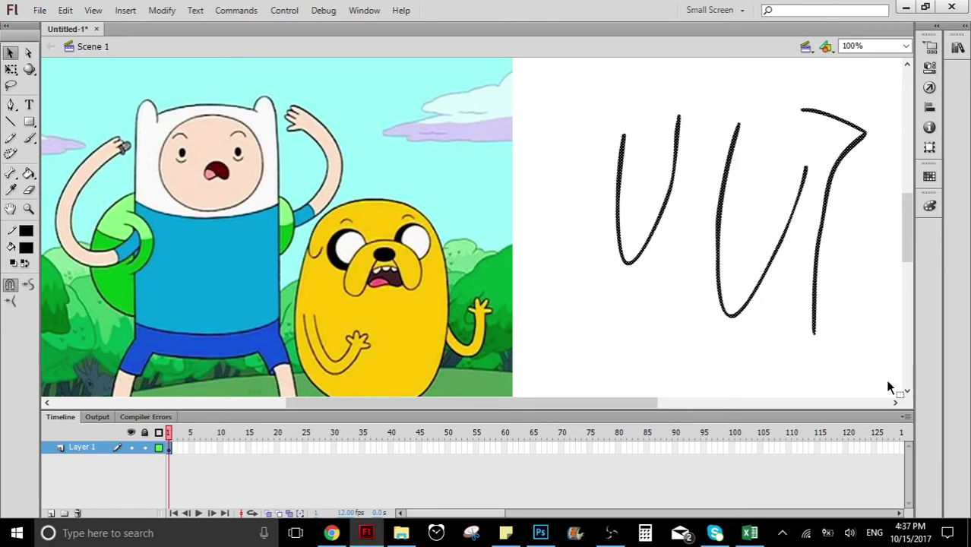
key(Delete)
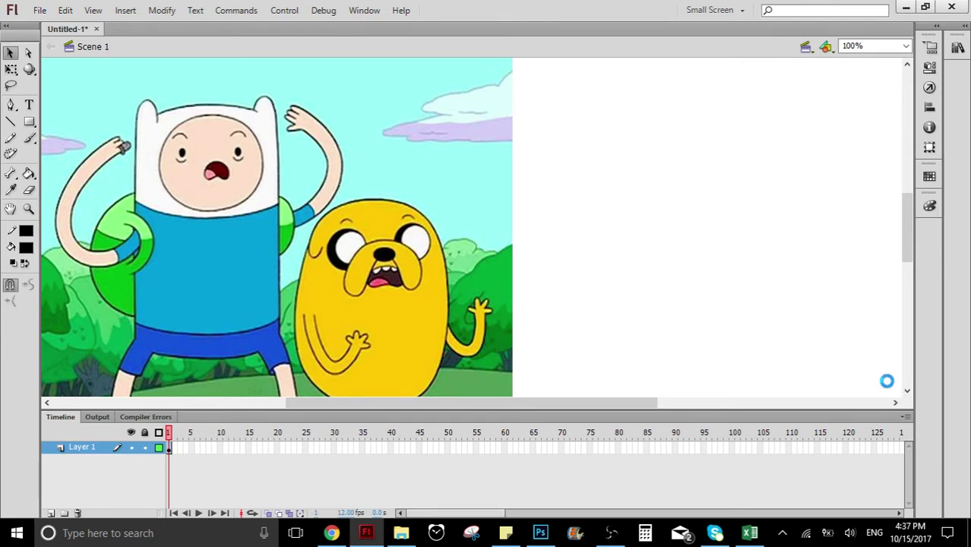
- Draw test lines with the Pencil tool, then undo both so the stage is empty
click(11, 141)
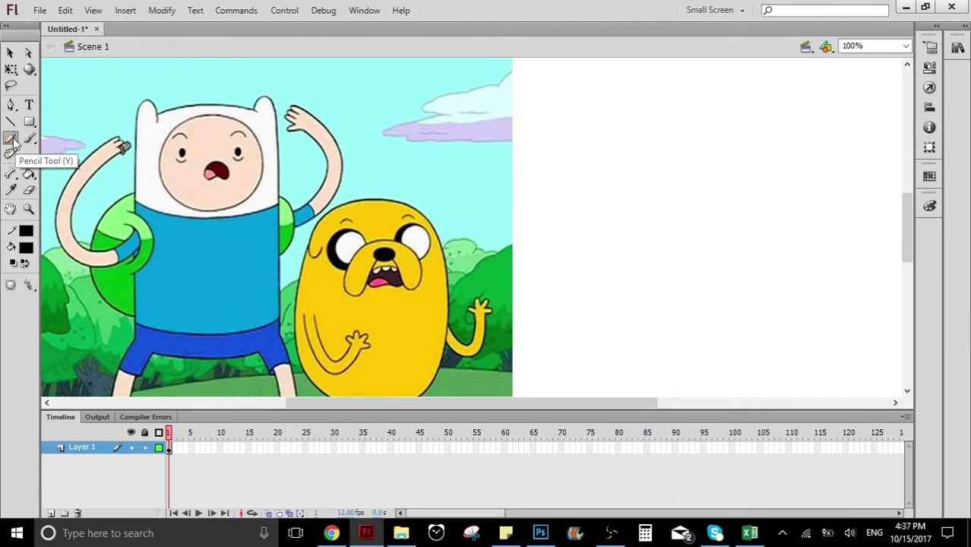
mouse_move(612, 139)
mouse_down()
mouse_move(601, 246)
mouse_move(616, 251)
mouse_move(676, 193)
mouse_move(683, 277)
mouse_move(727, 158)
mouse_up()
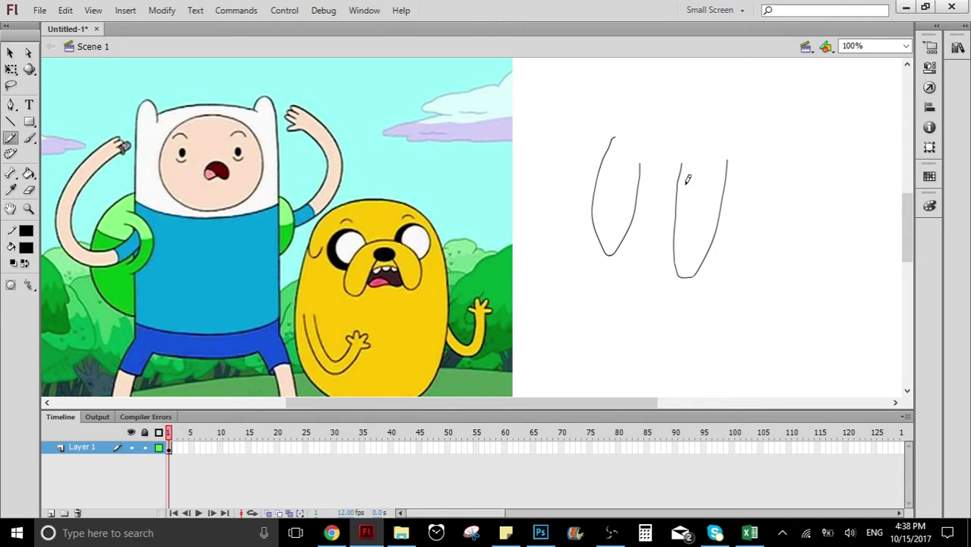
key(ctrl+z)
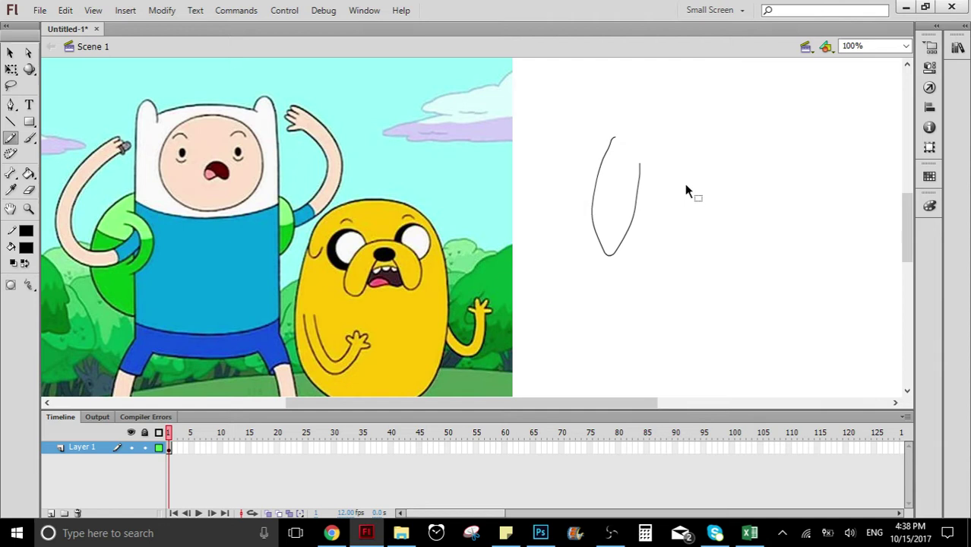
key(ctrl+z)
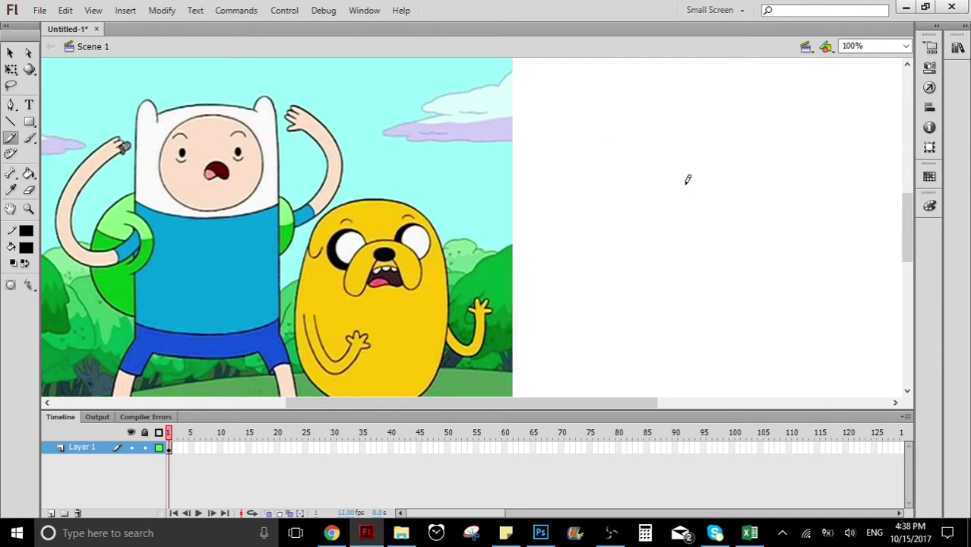
- Test the pencil at stroke 13.65, then set width 7.83, draw, and undo both strokes
click(927, 68)
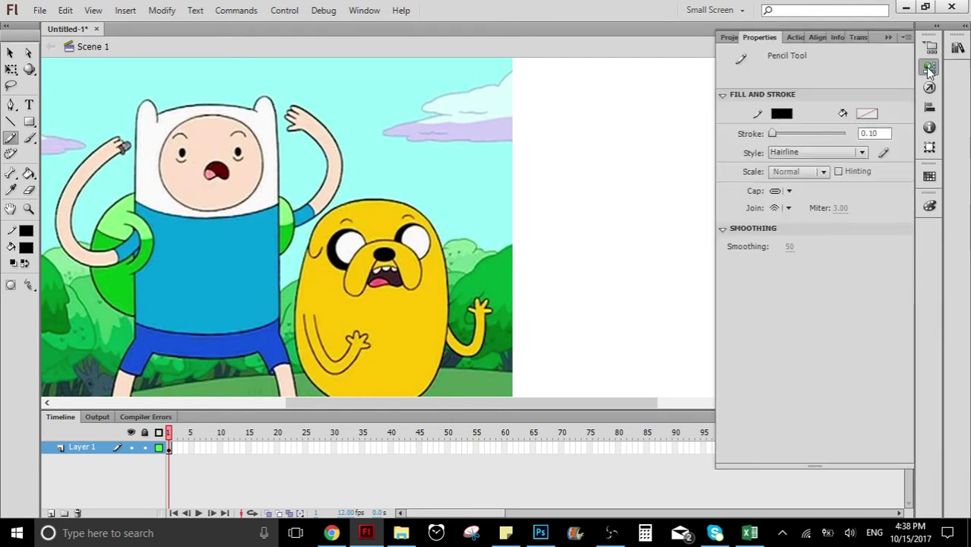
drag(775, 131, 780, 139)
mouse_move(544, 123)
mouse_down()
mouse_move(541, 207)
mouse_move(683, 122)
mouse_move(762, 176)
mouse_up()
click(929, 66)
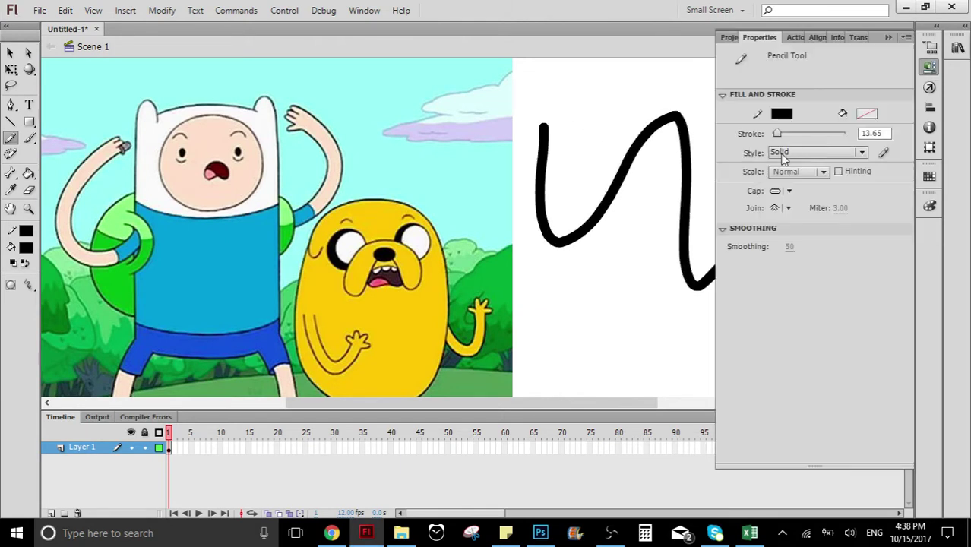
click(772, 135)
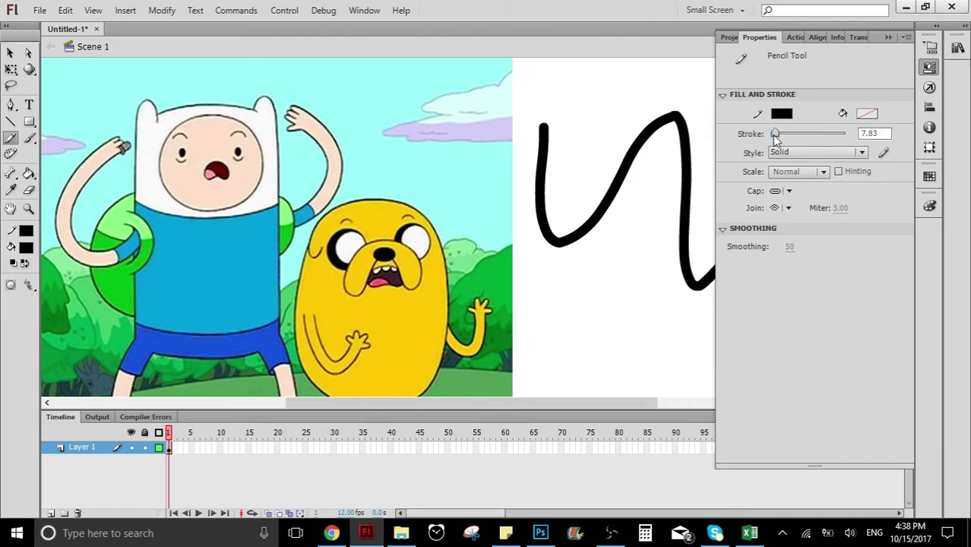
mouse_move(583, 292)
mouse_down()
mouse_move(616, 252)
mouse_move(740, 326)
mouse_up()
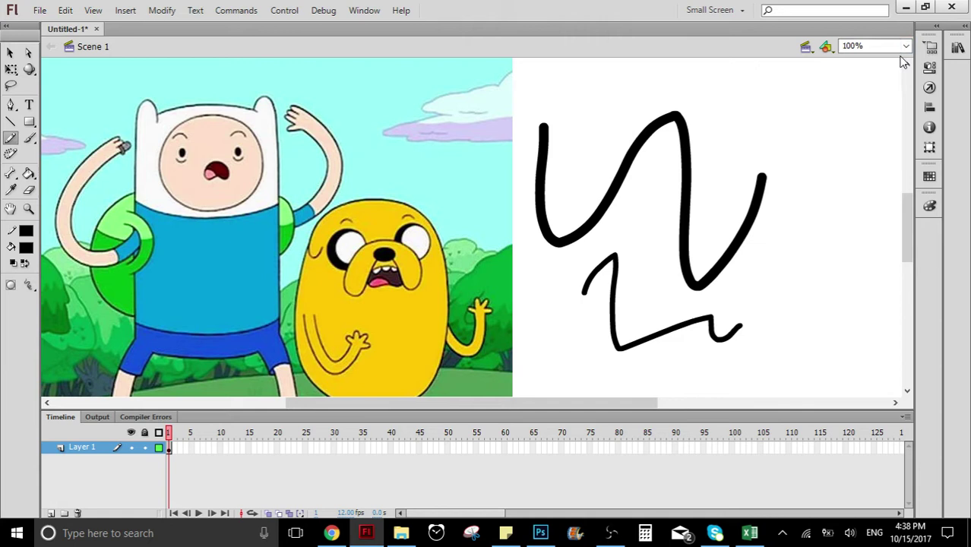
key(ctrl+z)
key(ctrl+z)
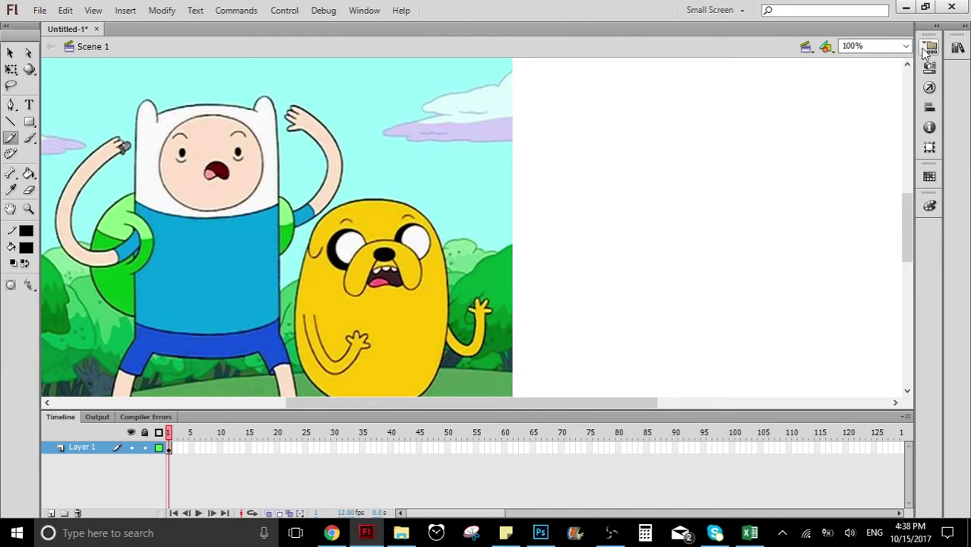
- Set the pencil style to Hatched and draw a loop on the blank canvas
click(929, 66)
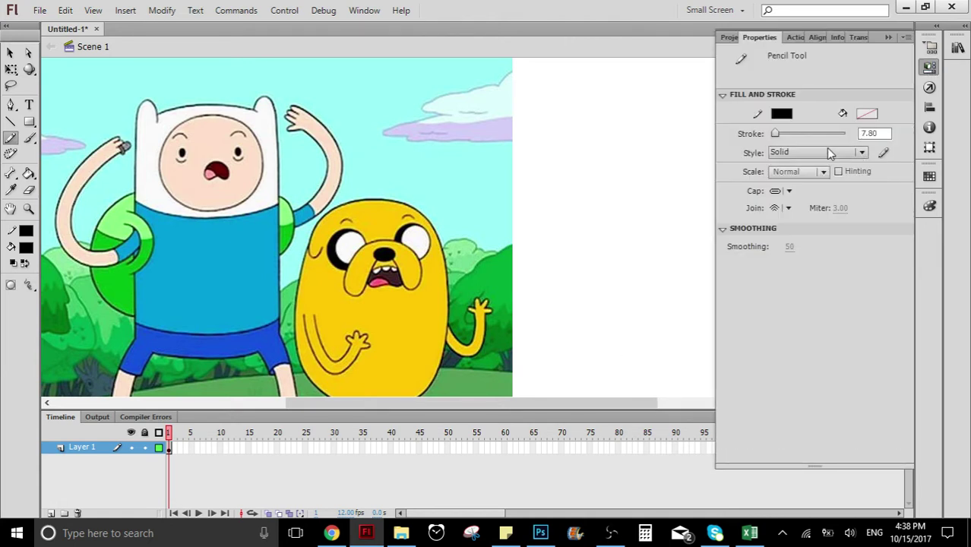
click(824, 152)
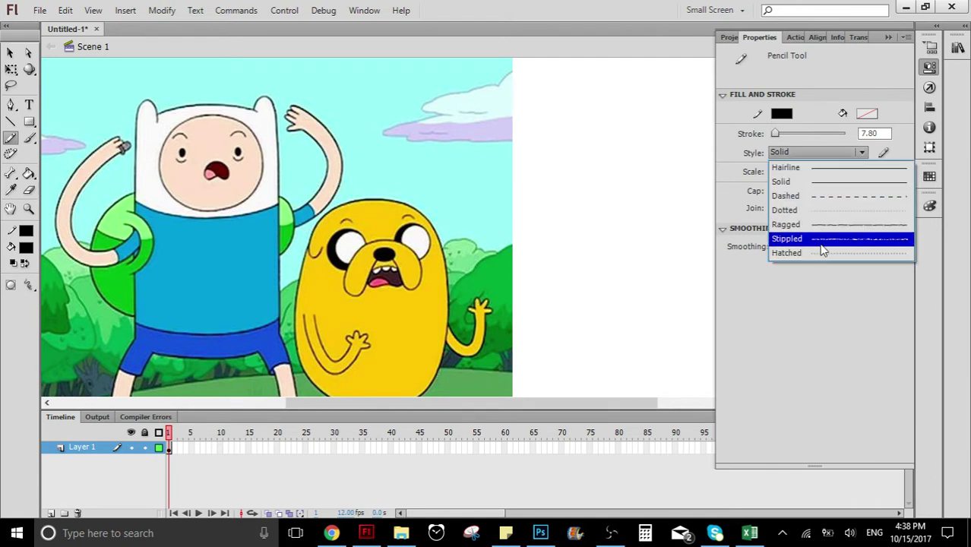
key(Escape)
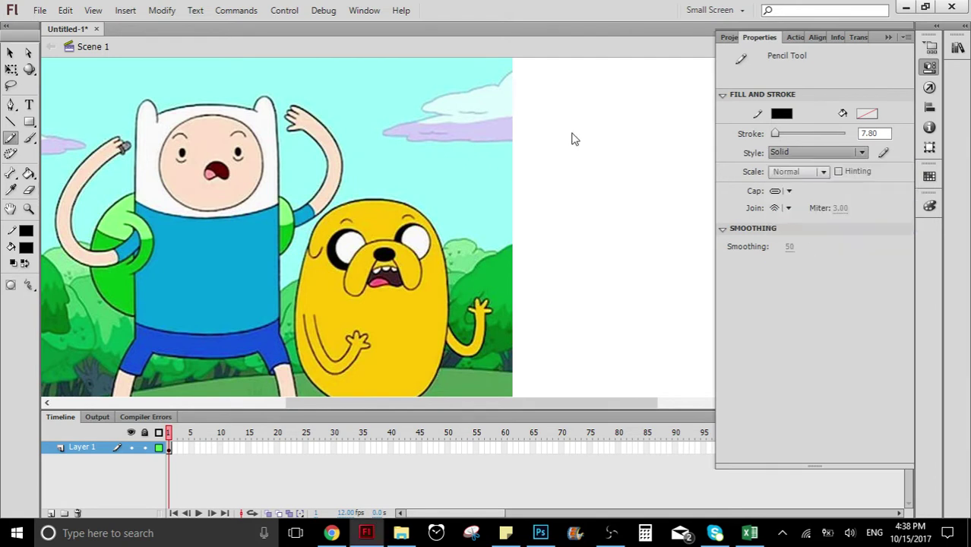
mouse_move(566, 101)
mouse_down()
mouse_move(630, 156)
mouse_move(604, 94)
mouse_move(574, 96)
mouse_up()
- Switch the pencil style to Ragged and draw a second loop to the right
click(929, 67)
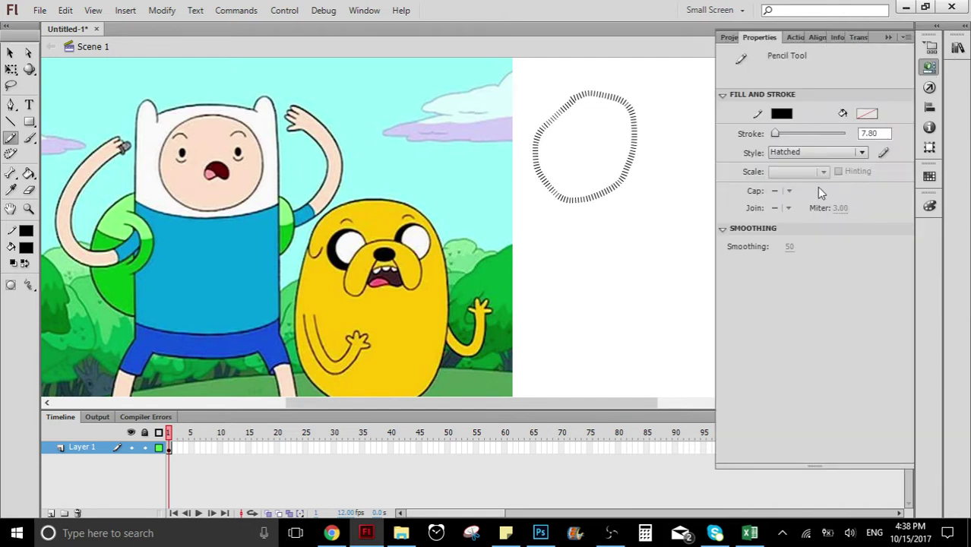
click(820, 153)
click(826, 224)
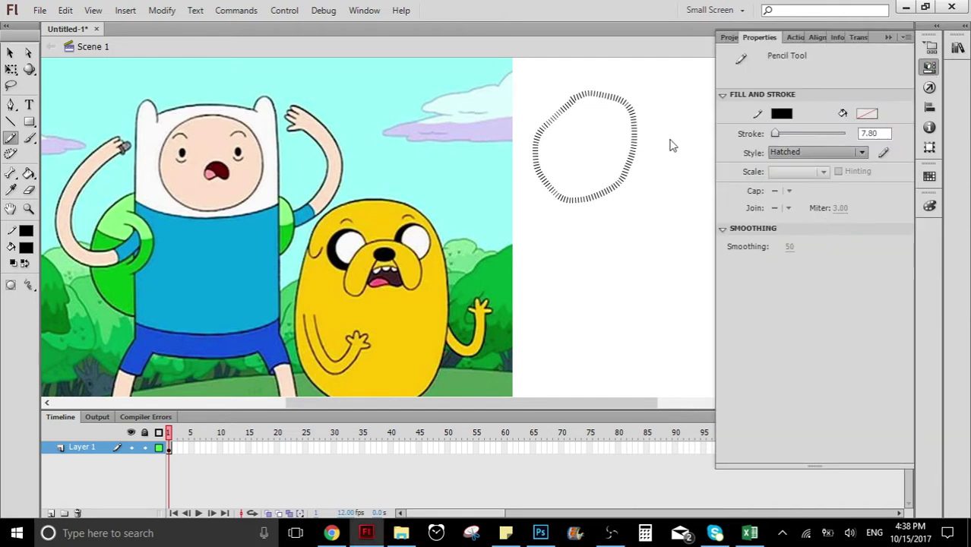
mouse_move(674, 94)
mouse_down()
mouse_move(664, 135)
mouse_move(704, 208)
mouse_move(726, 100)
mouse_move(672, 96)
mouse_up()
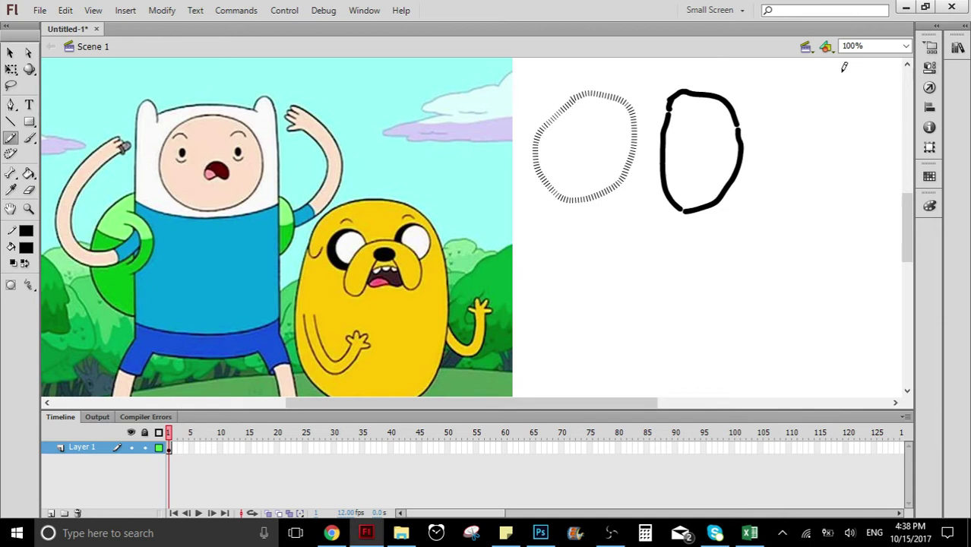
- Change to the Dashed style and draw a slash and an oval below the loops
click(929, 67)
click(821, 152)
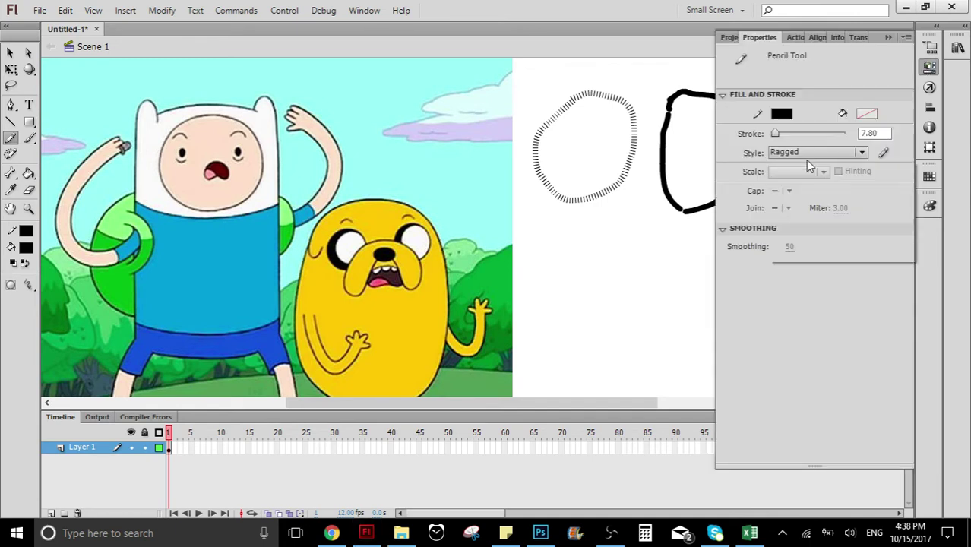
key(Escape)
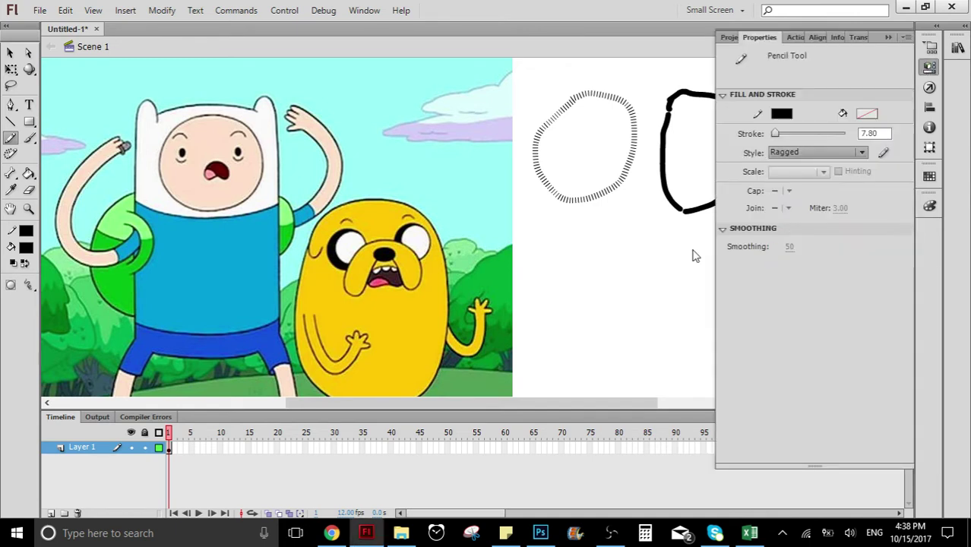
drag(581, 245, 548, 303)
mouse_move(616, 256)
mouse_down()
mouse_move(593, 336)
mouse_move(657, 286)
mouse_move(614, 258)
mouse_up()
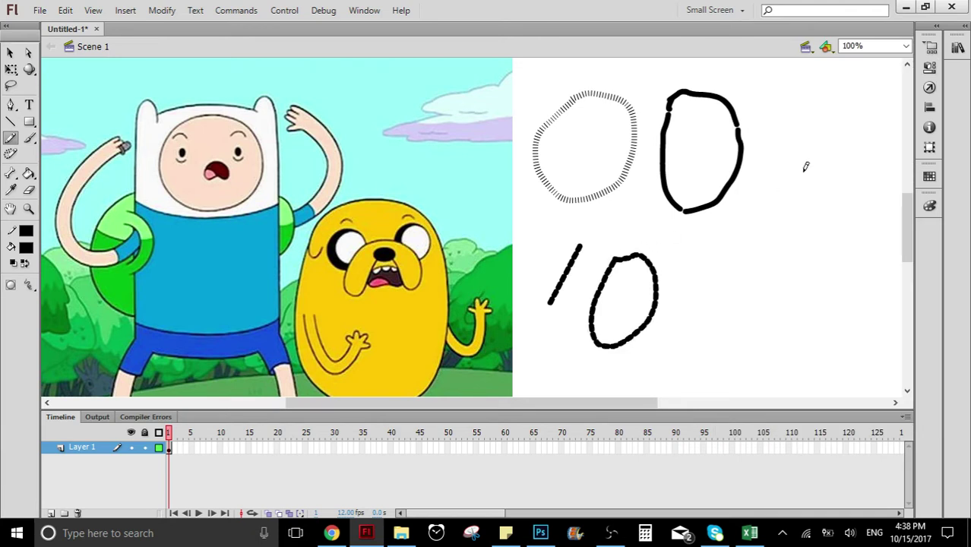
- Use the Stippled style to draw a long arc curving under the loops
click(928, 67)
click(825, 158)
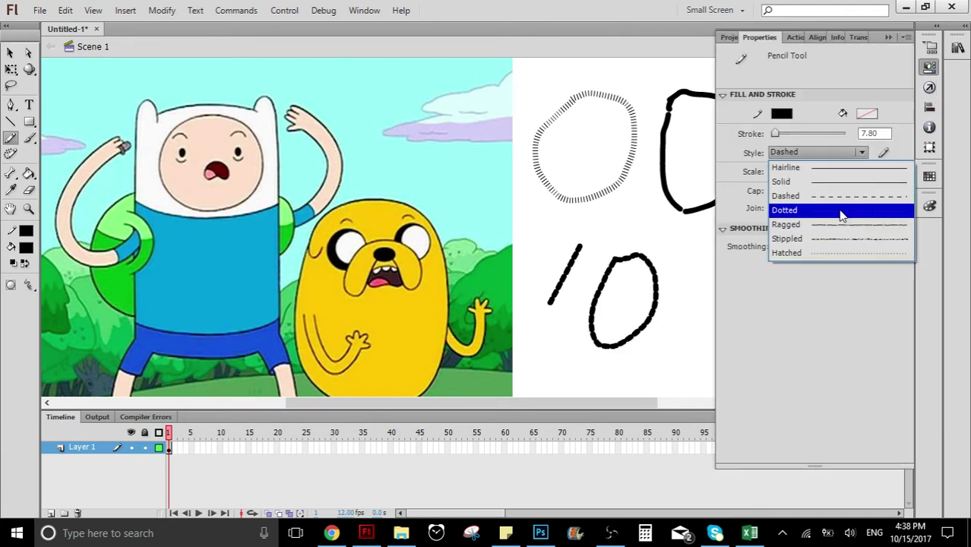
key(Escape)
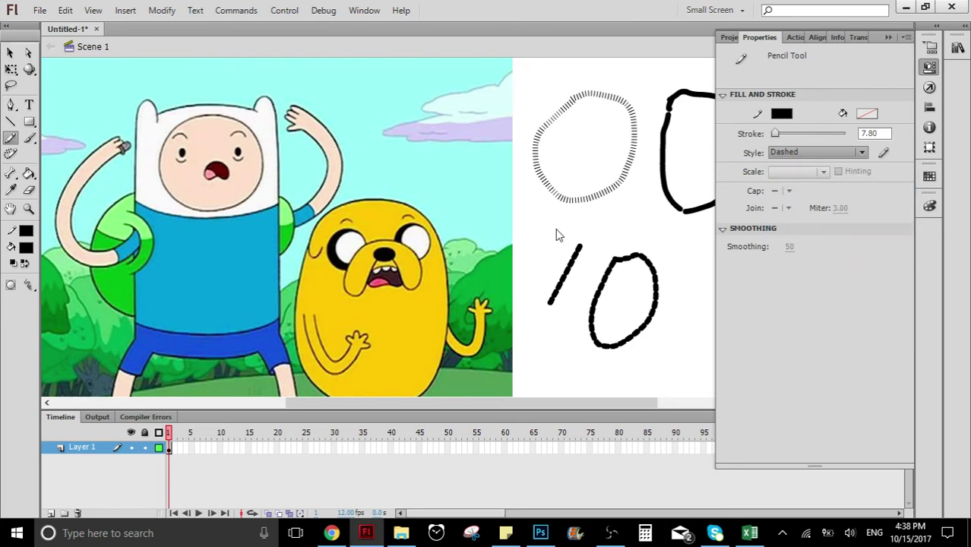
drag(544, 235, 787, 108)
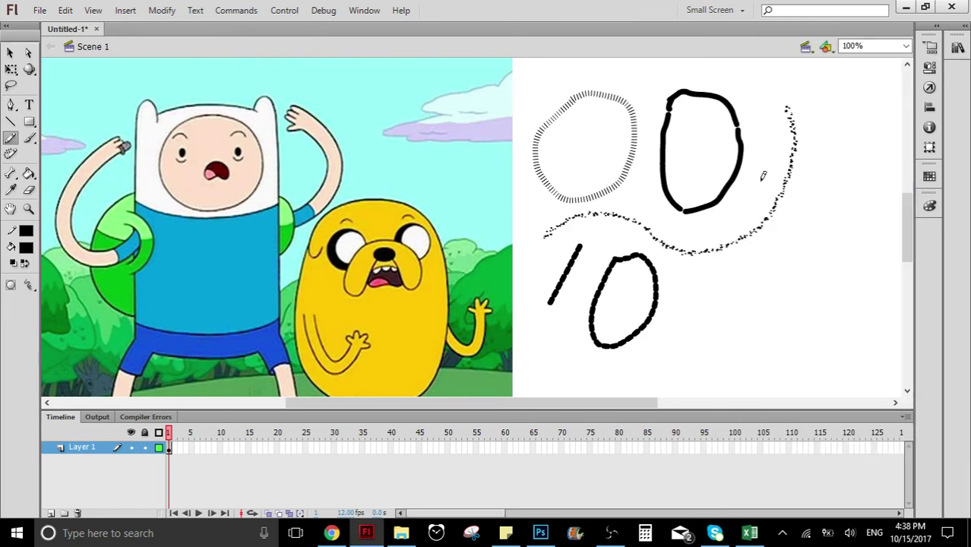
- Switch to Hairline style and draw a thin oval at the lower right, redrawing it once
click(929, 68)
click(829, 154)
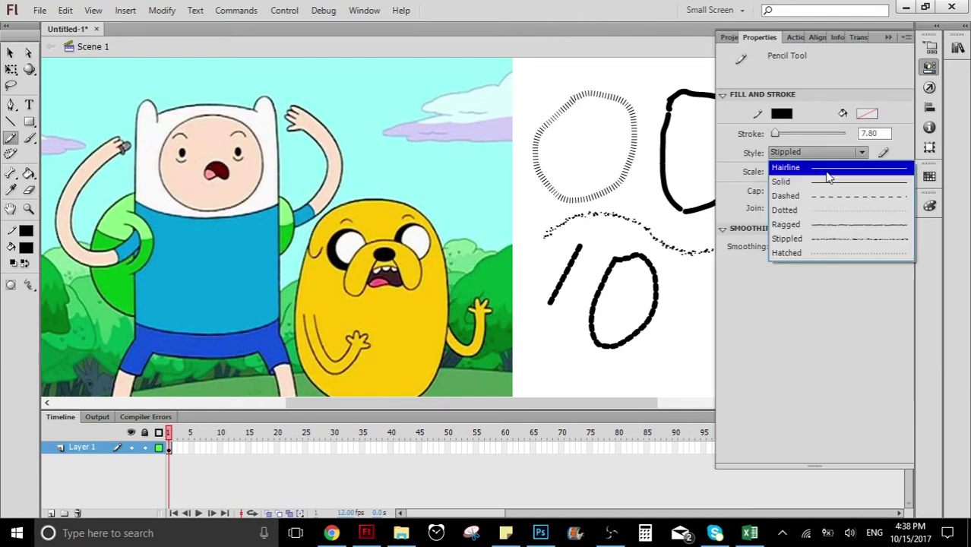
click(902, 46)
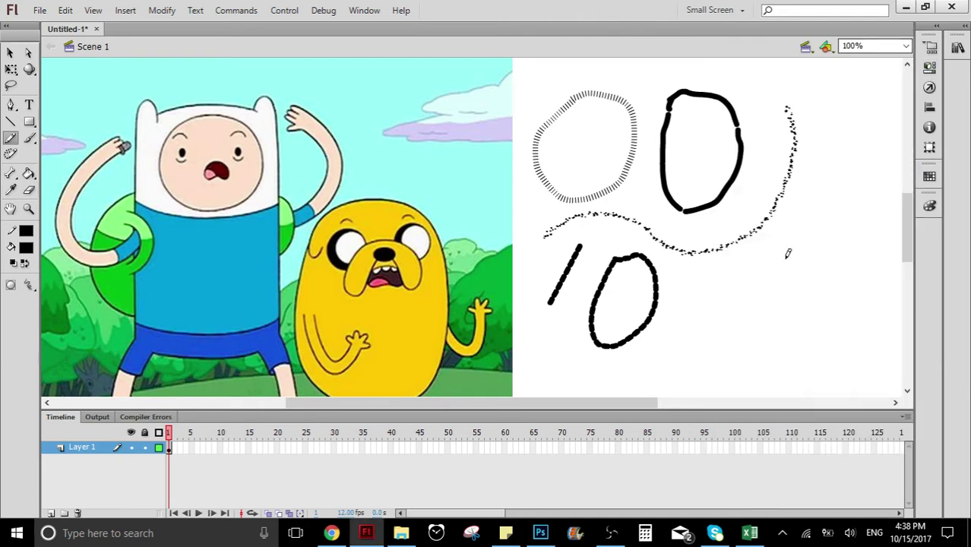
mouse_move(754, 275)
mouse_down()
mouse_move(722, 312)
mouse_move(759, 271)
mouse_up()
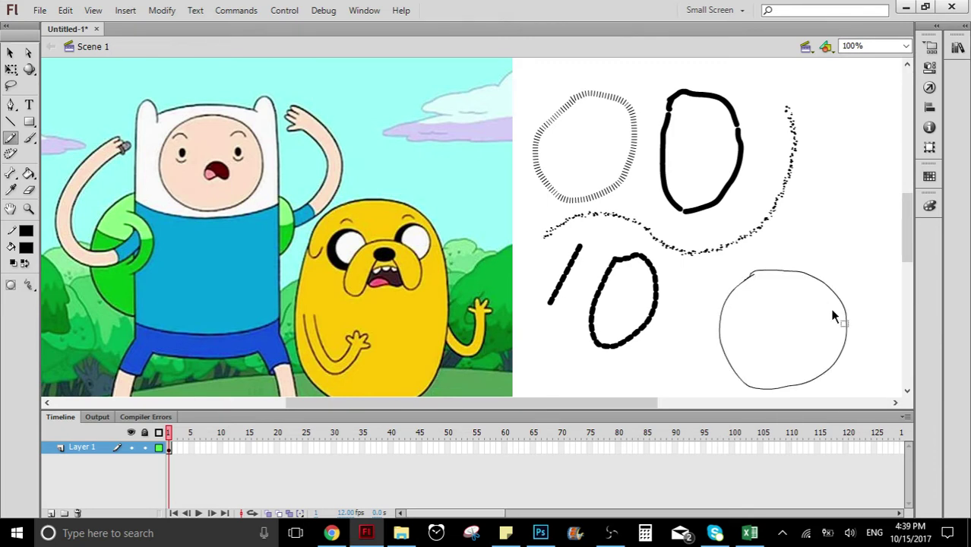
key(ctrl+z)
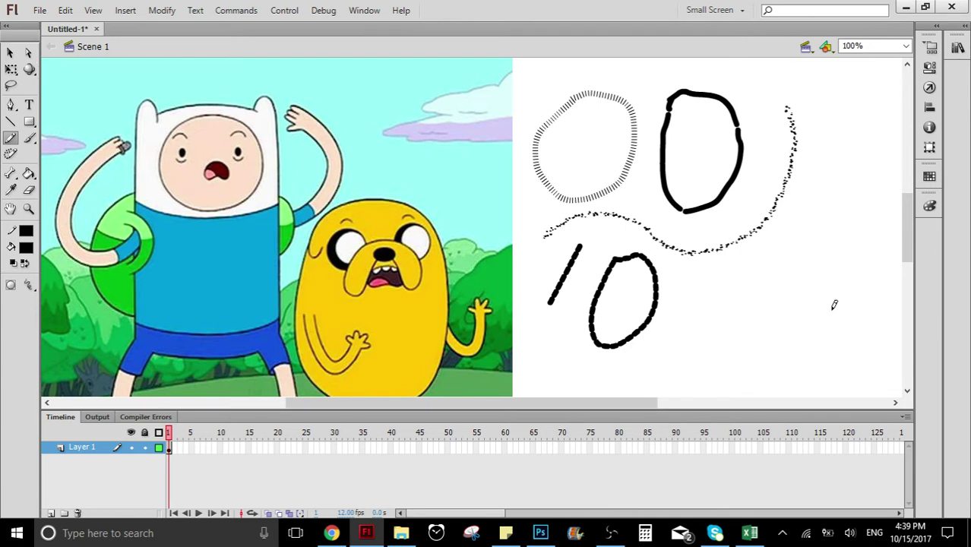
mouse_move(781, 269)
mouse_down()
mouse_move(736, 323)
mouse_move(741, 343)
mouse_move(773, 266)
mouse_up()
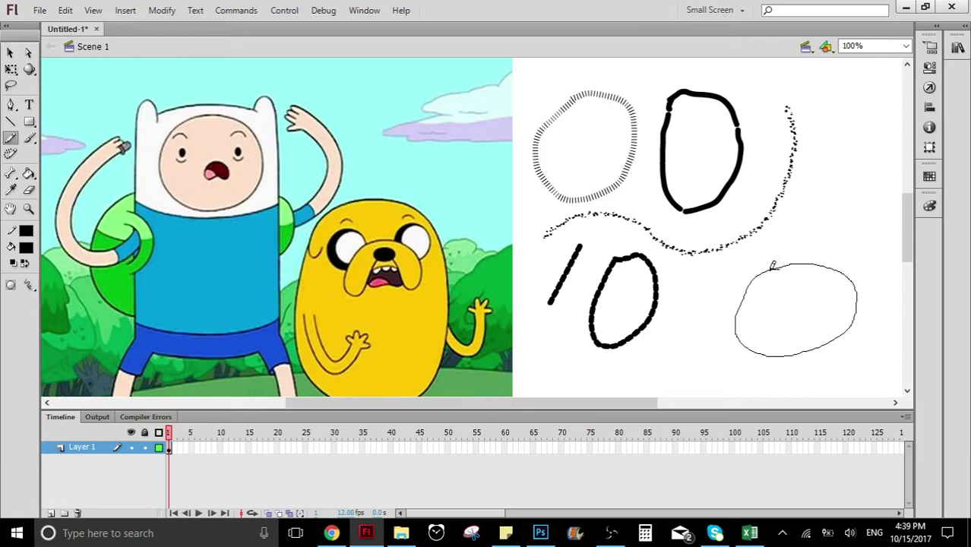
- Sample Finn's shirt blue as the fill and bucket-fill the thin oval and the 0 outline
click(26, 247)
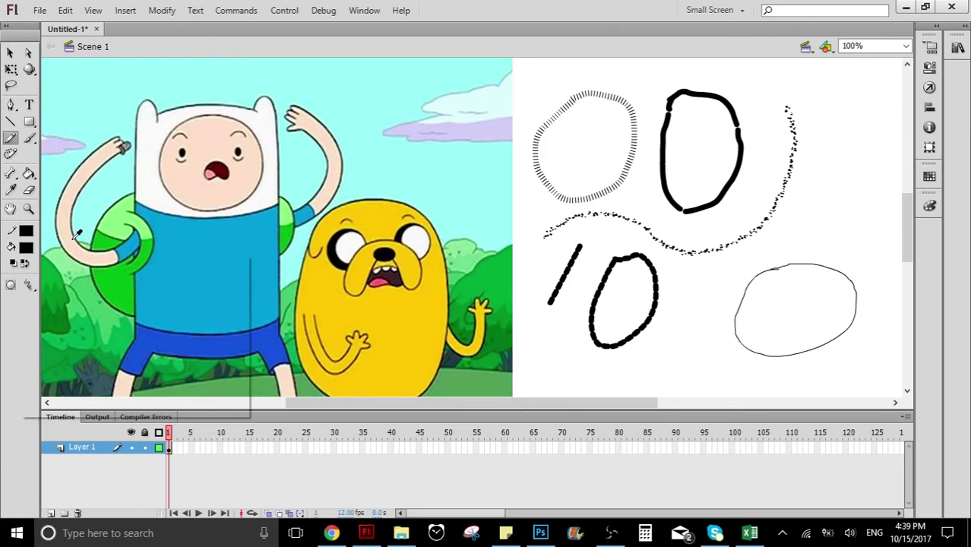
click(182, 241)
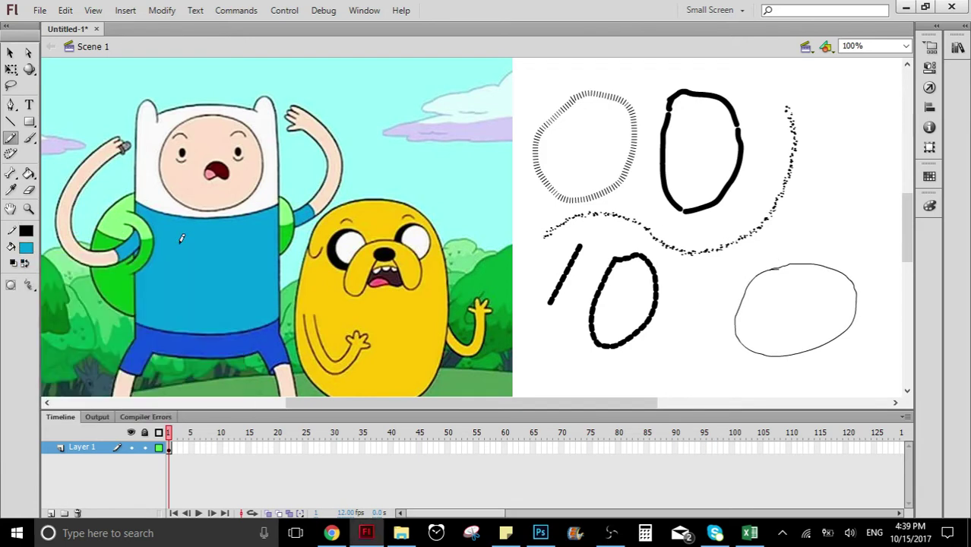
click(29, 174)
click(768, 296)
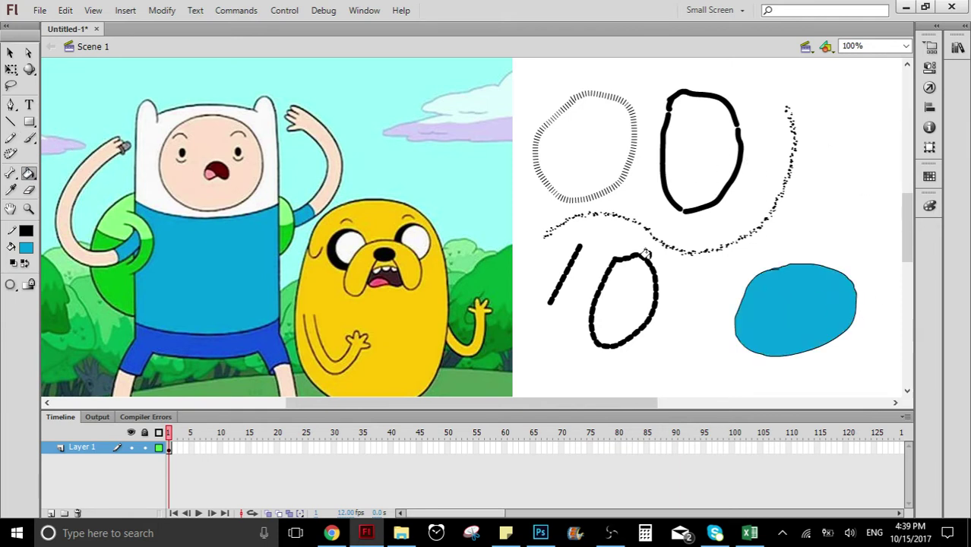
click(634, 304)
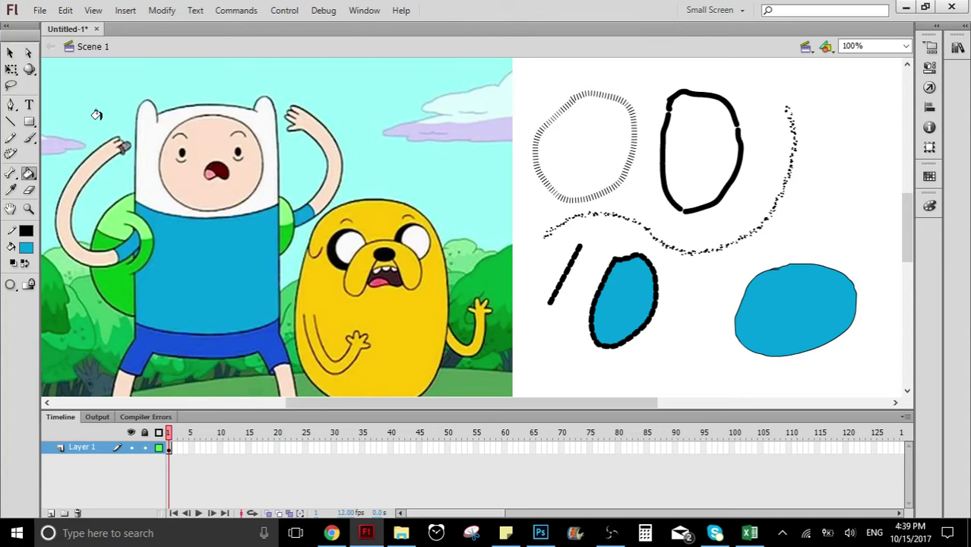
- Draw a small thin pencil loop below the blue shapes and fill it with blue
click(11, 138)
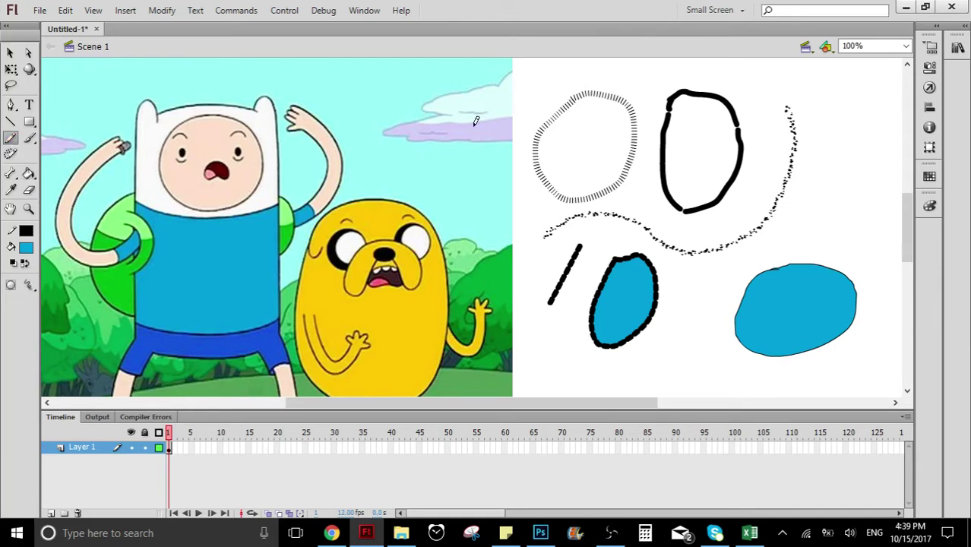
click(929, 66)
click(816, 152)
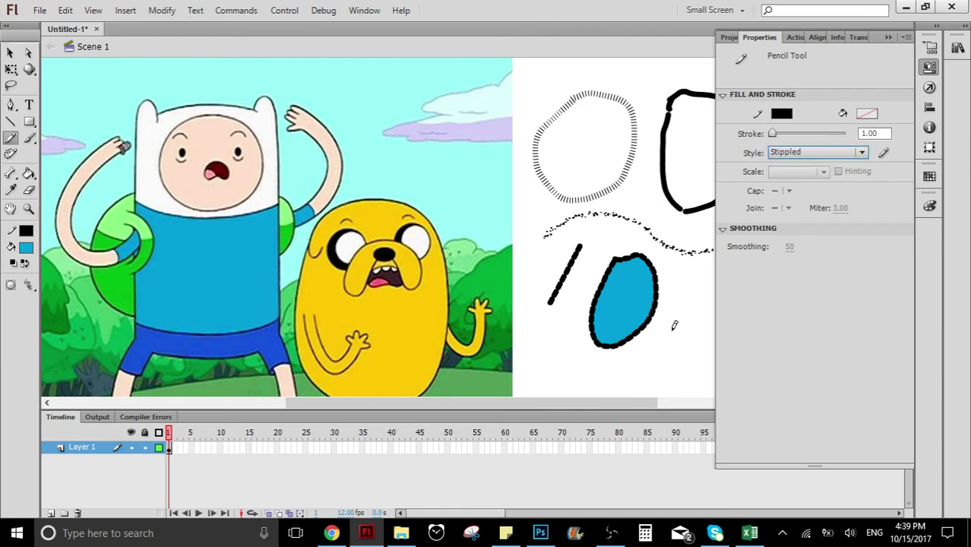
mouse_move(668, 332)
mouse_down()
mouse_move(687, 381)
mouse_move(707, 349)
mouse_move(670, 327)
mouse_up()
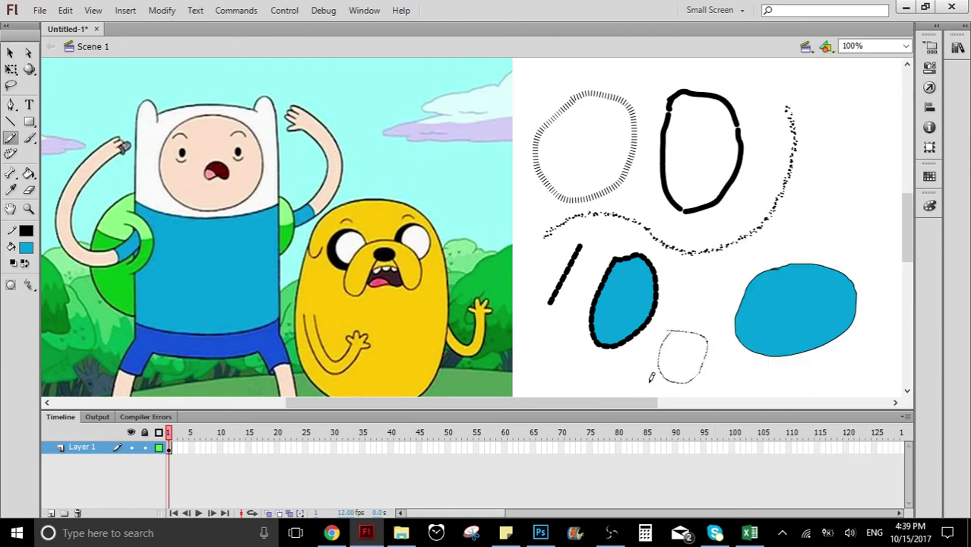
click(29, 173)
click(691, 339)
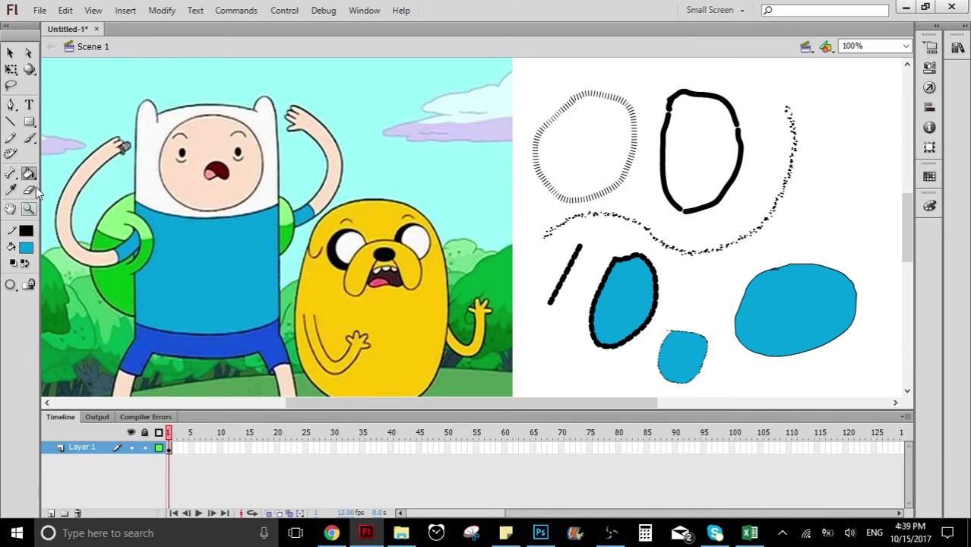
- Zoom the stage to 400% and delete the stray thin line atop the blue shape
click(10, 52)
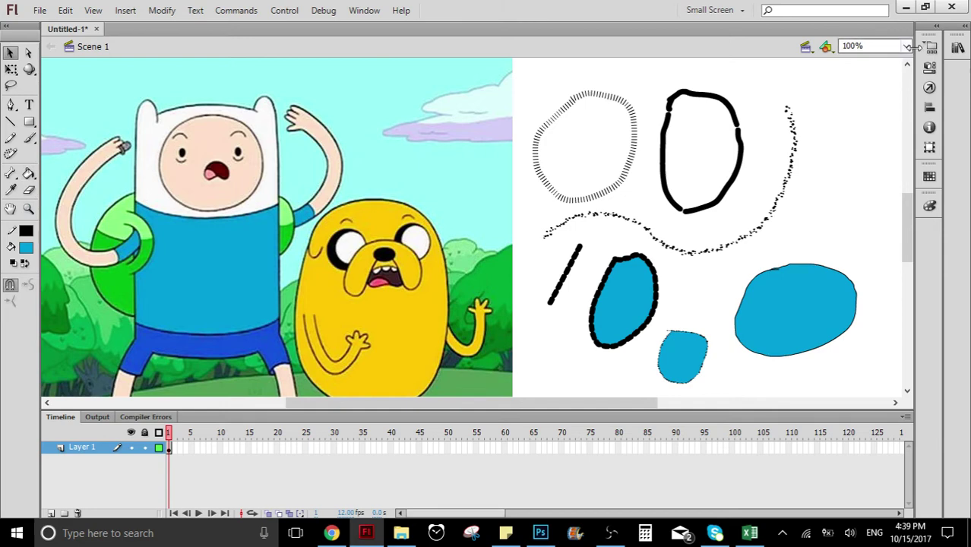
click(905, 45)
click(870, 125)
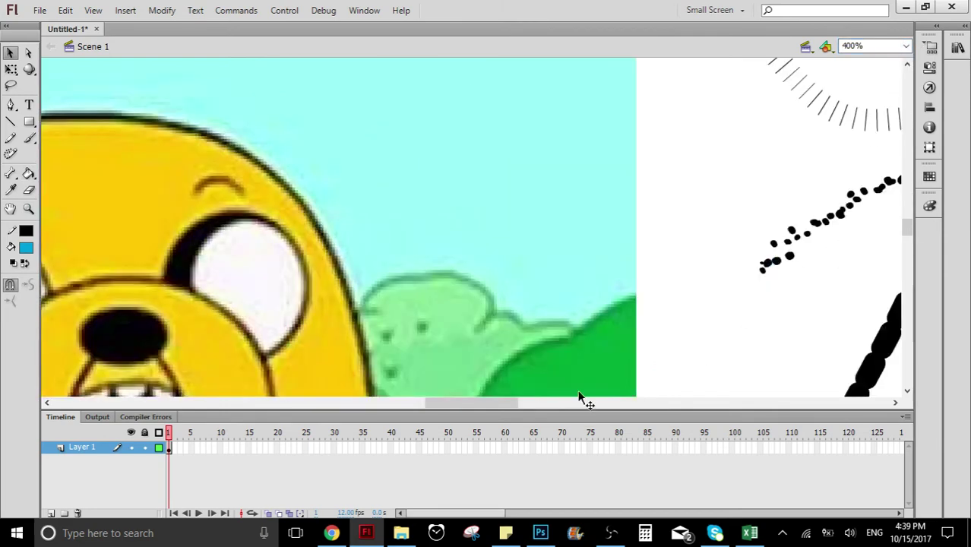
drag(511, 404, 632, 402)
scroll(646, 297, down, 2)
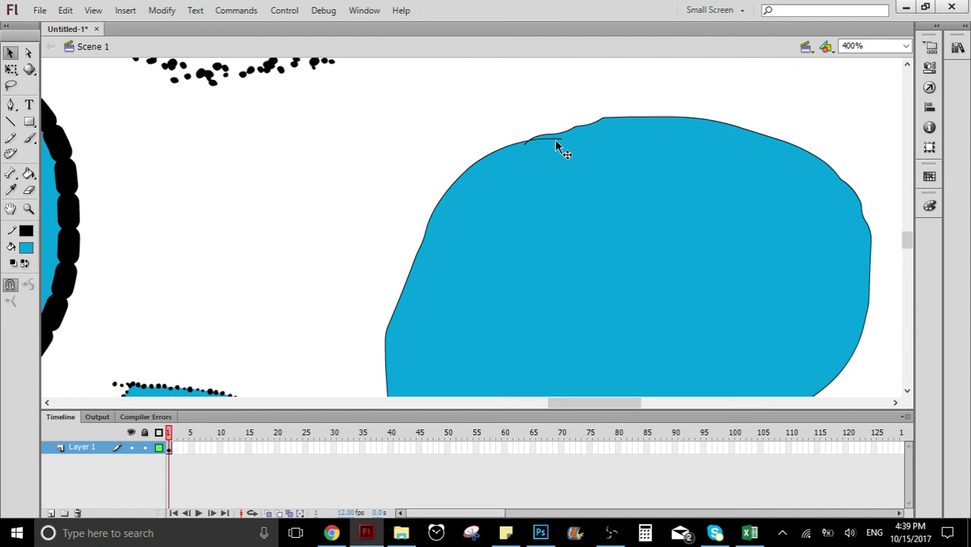
click(555, 142)
key(Delete)
key(Delete)
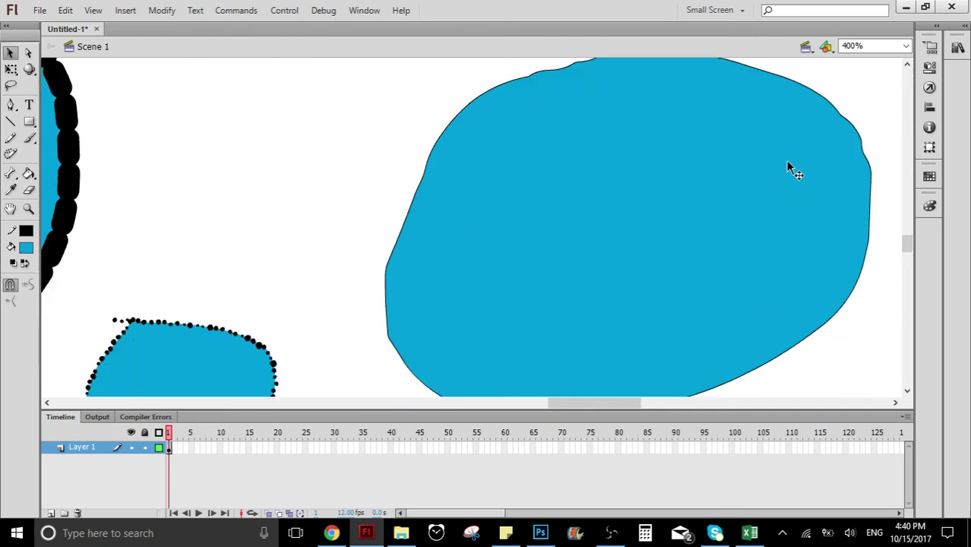
- Smooth the notch on the shape's top edge and drag the dotted stroke into a winding curve
scroll(786, 167, up, 3)
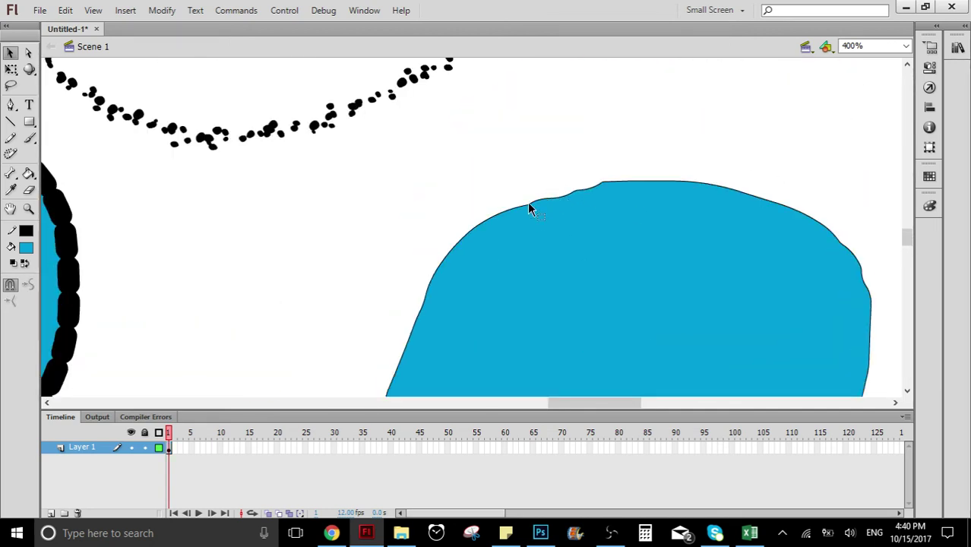
drag(521, 206, 592, 193)
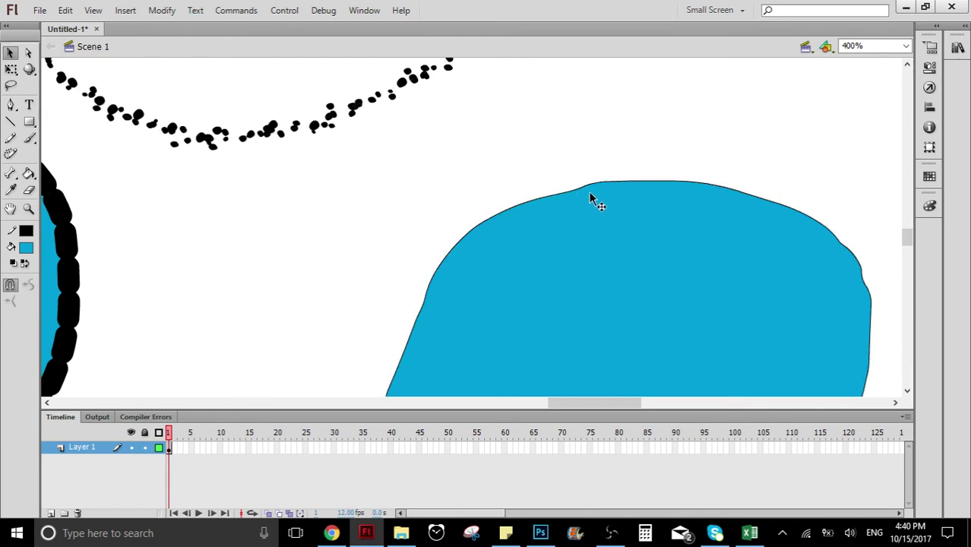
scroll(590, 189, up, 5)
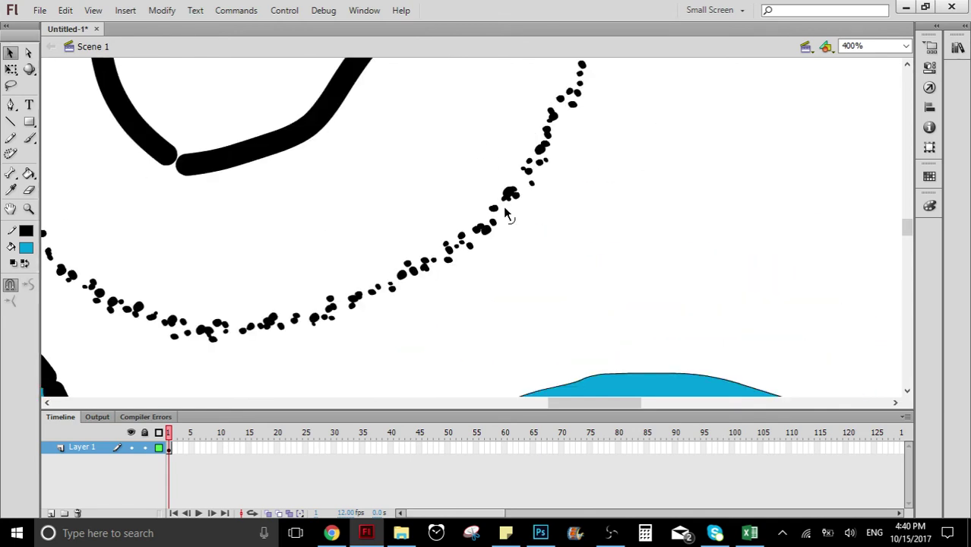
mouse_move(507, 215)
mouse_down()
mouse_move(453, 167)
mouse_move(410, 171)
mouse_up()
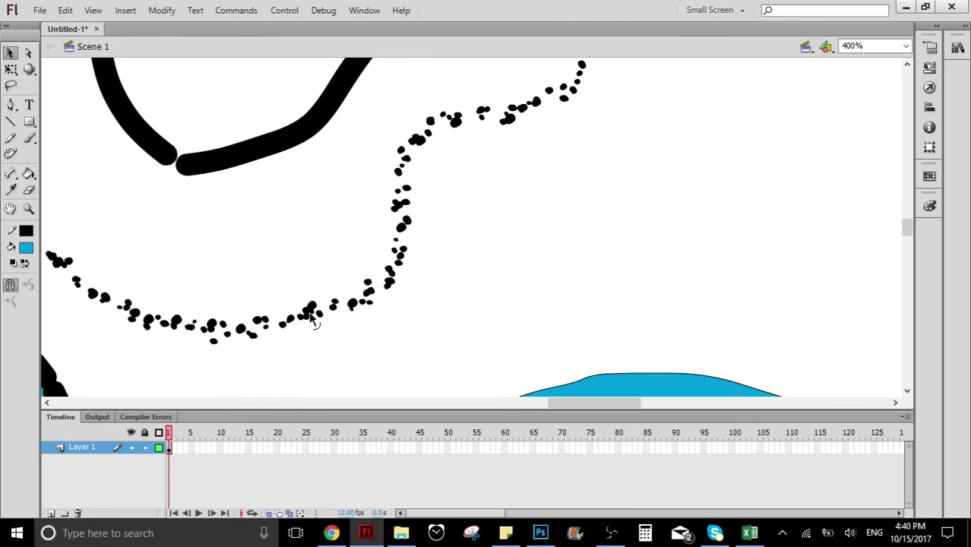
drag(310, 317, 379, 386)
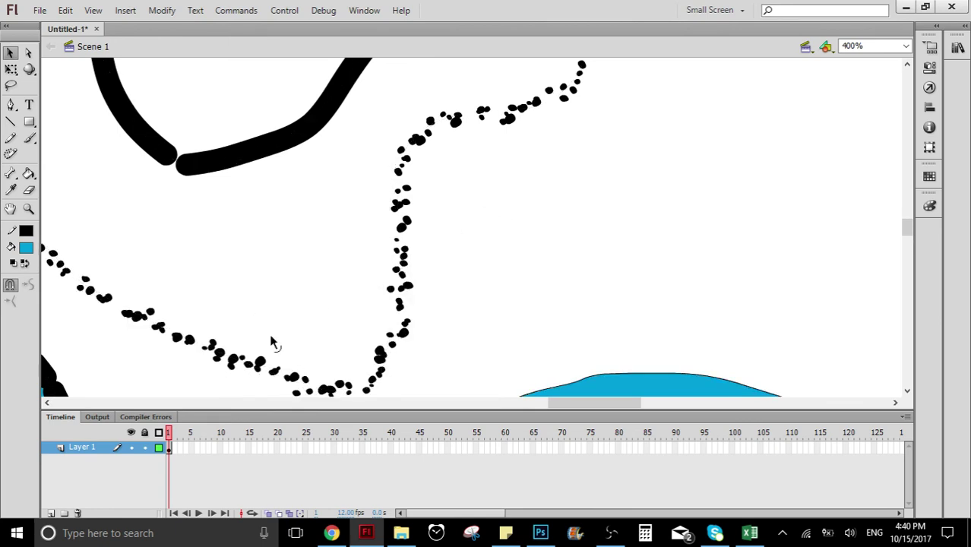
drag(243, 355, 205, 390)
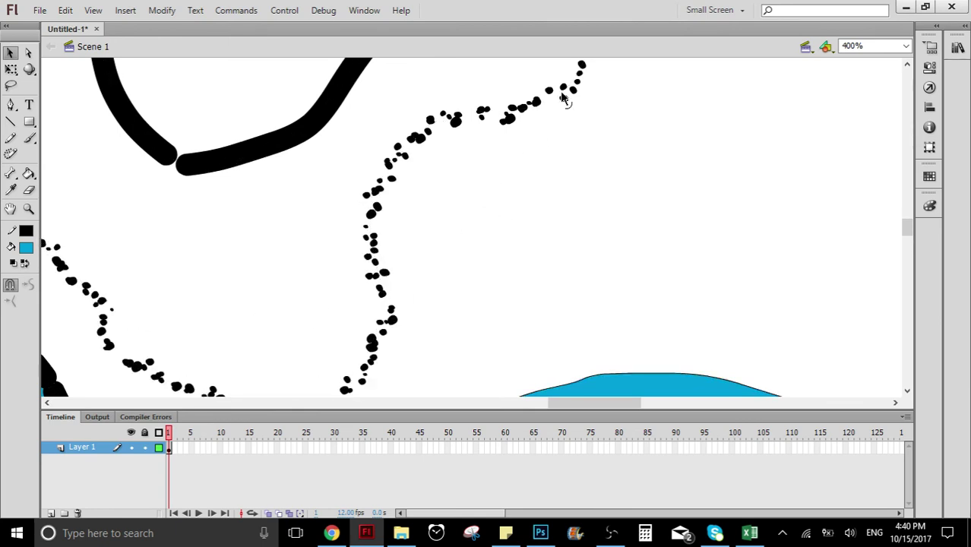
drag(562, 97, 652, 147)
click(905, 45)
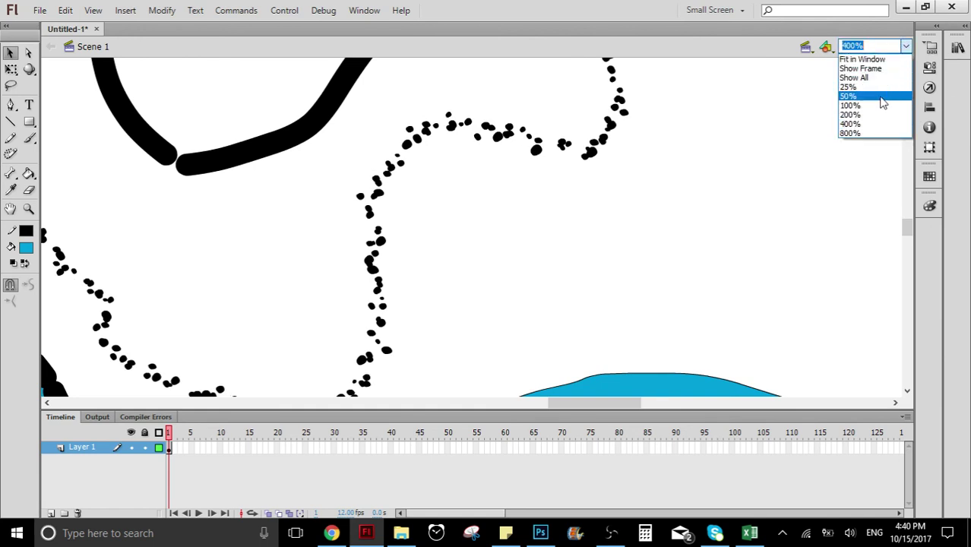
- Zoom the stage out to 50%, then back in to 200%
click(881, 96)
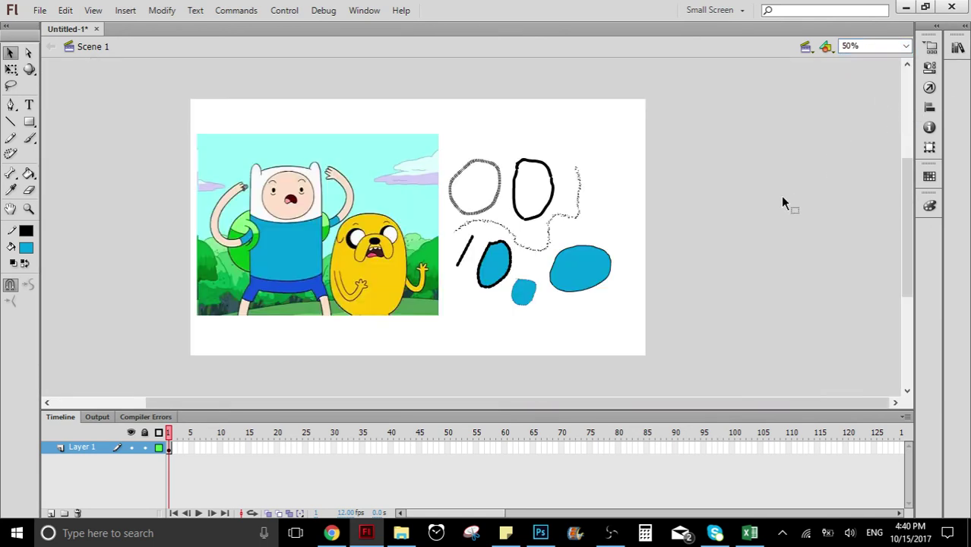
click(30, 139)
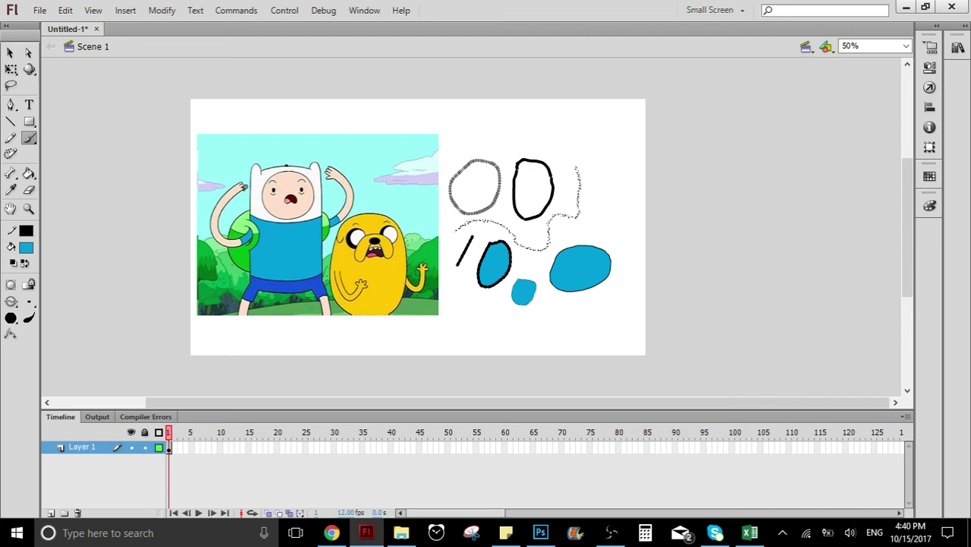
click(905, 46)
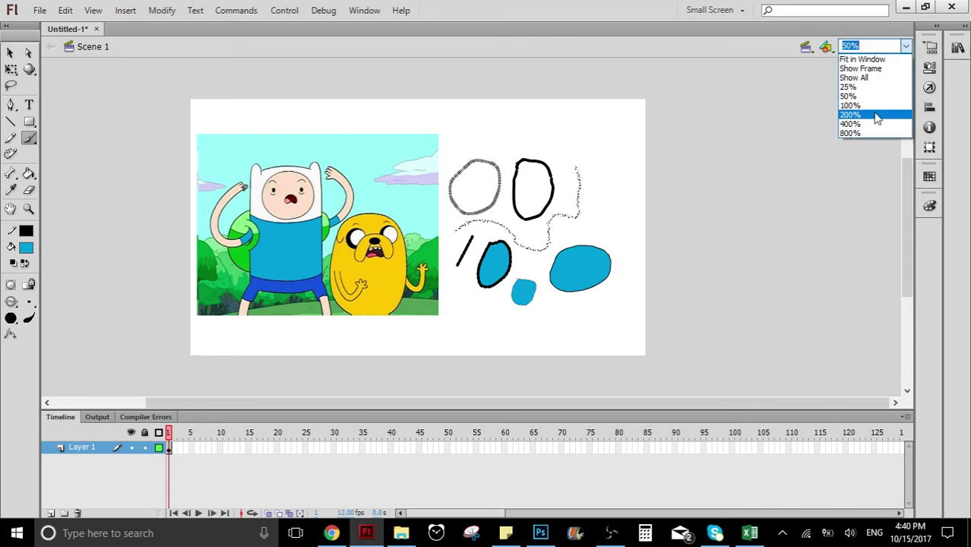
click(874, 115)
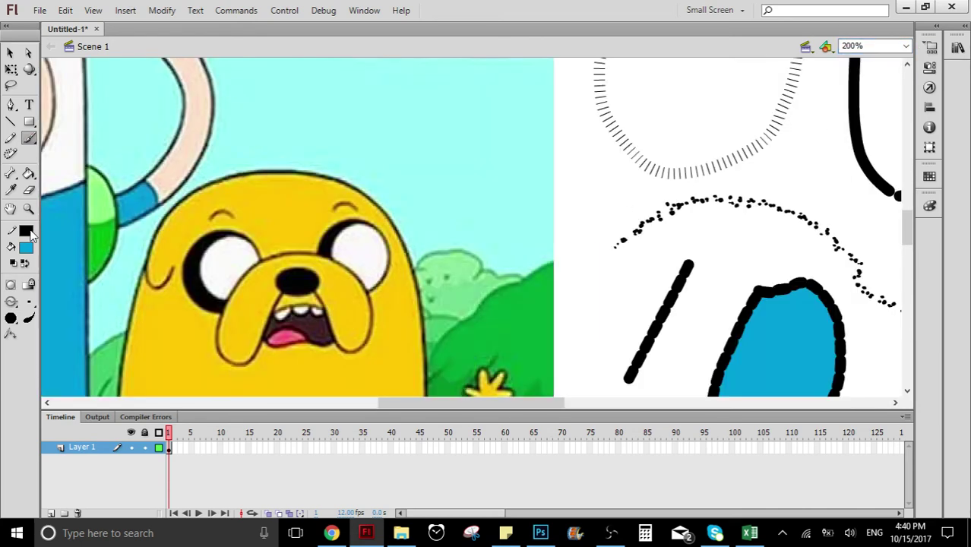
- Eyedrop the sky cyan as stroke colour, scribble across the dotted curve, then reset stroke to black
click(30, 242)
click(277, 148)
click(11, 138)
mouse_move(591, 170)
mouse_down()
mouse_move(598, 271)
mouse_move(702, 229)
mouse_move(782, 250)
mouse_move(769, 162)
mouse_move(788, 146)
mouse_move(765, 222)
mouse_move(802, 207)
mouse_up()
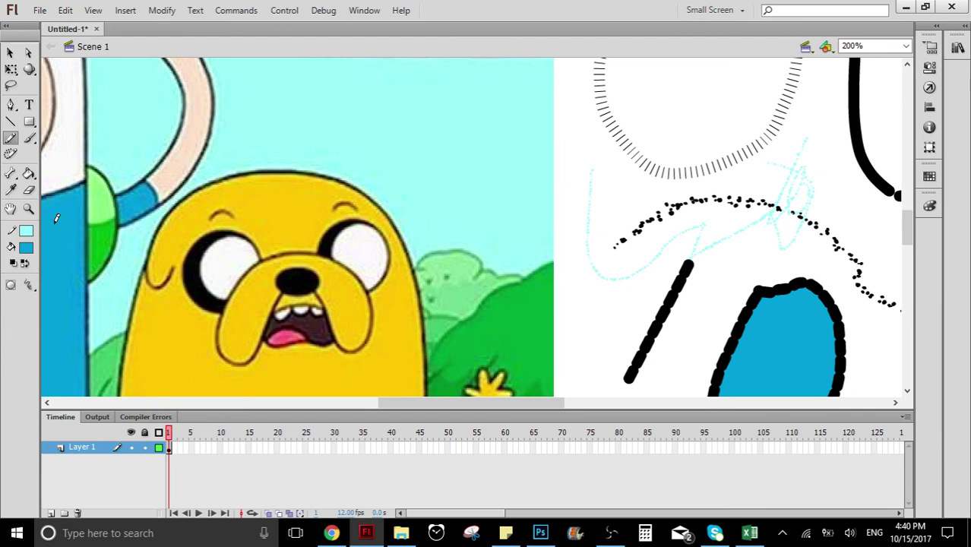
click(26, 247)
click(32, 261)
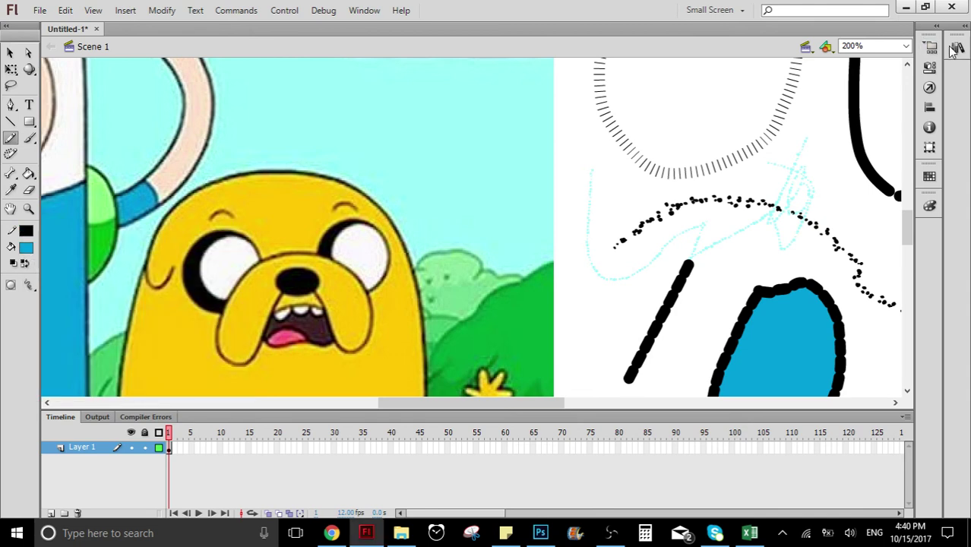
click(905, 47)
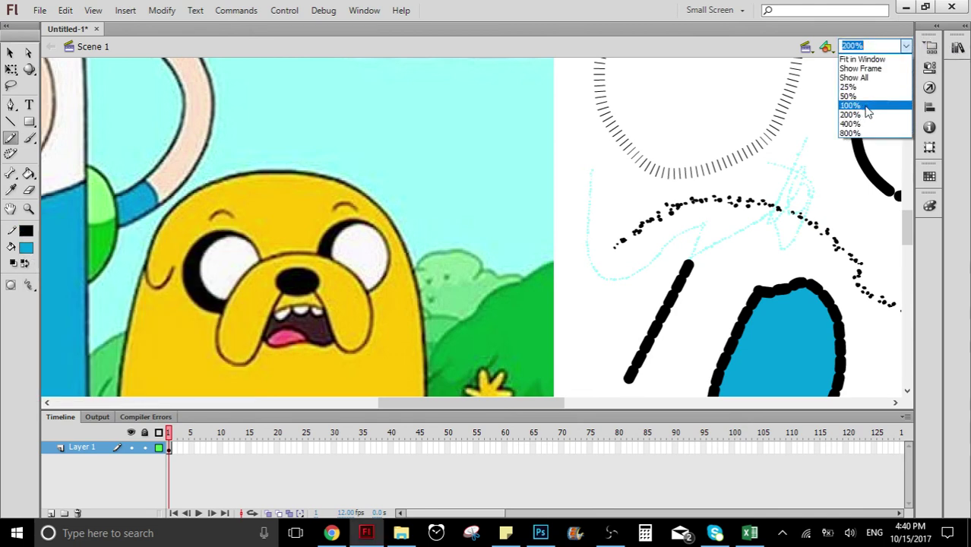
- Set the stage zoom to 100% to show all strokes beside the Finn and Jake image
click(850, 104)
mouse_move(575, 402)
mouse_down()
mouse_move(594, 401)
mouse_move(580, 402)
mouse_up()
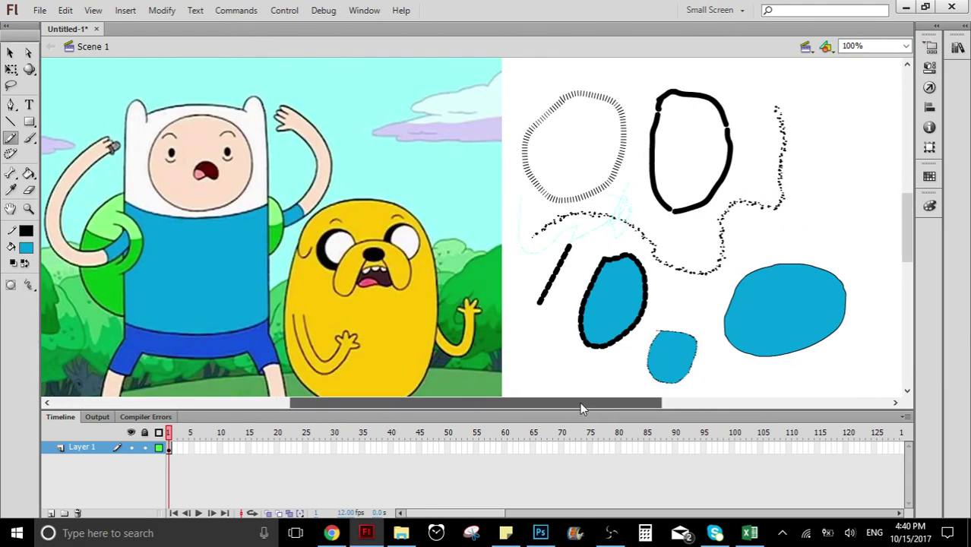